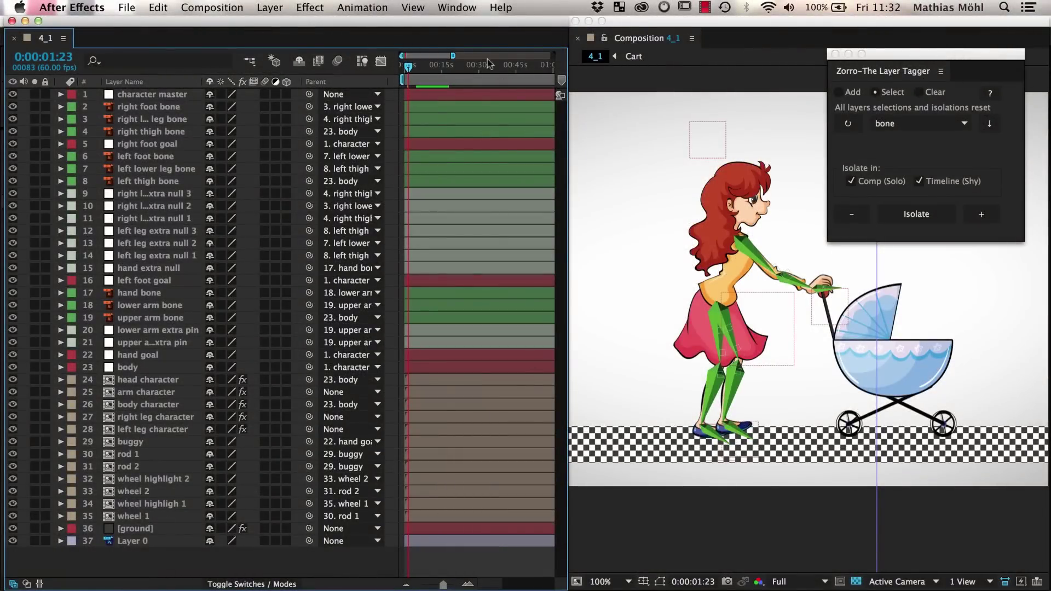
Step: Isolate the bone-tagged layers in the 4_1 comp and timeline using the bone tag
{"action": "left_click", "coordinate": [918, 125]}
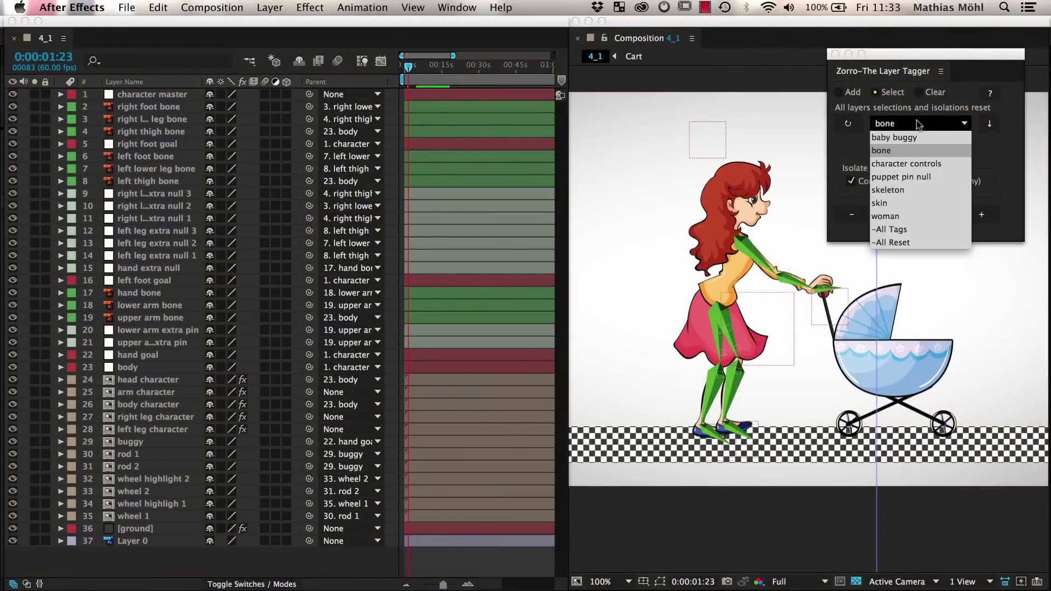
{"action": "left_click", "coordinate": [904, 155]}
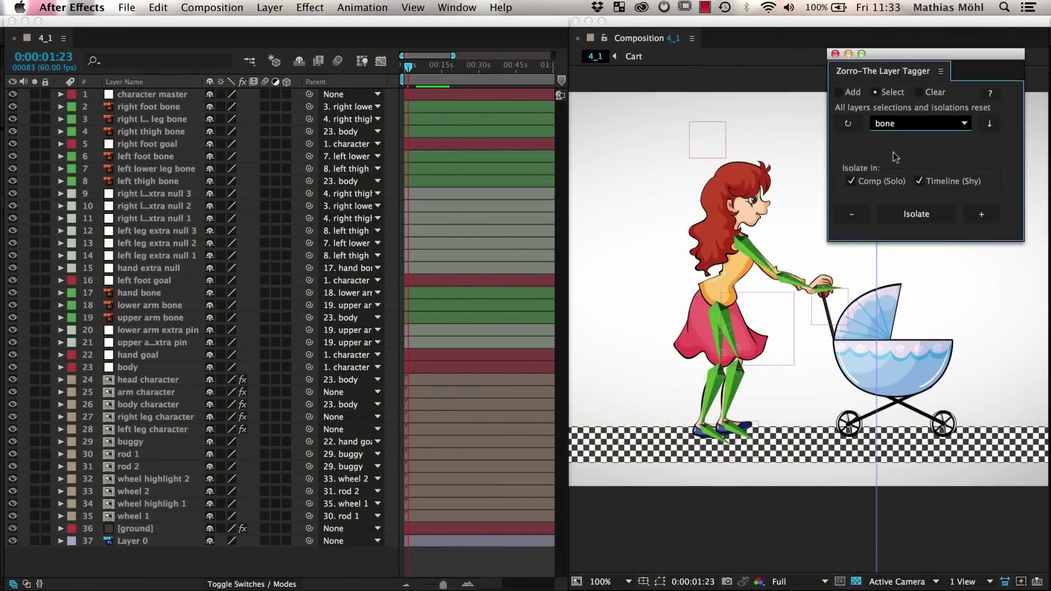
{"action": "left_click", "coordinate": [917, 217]}
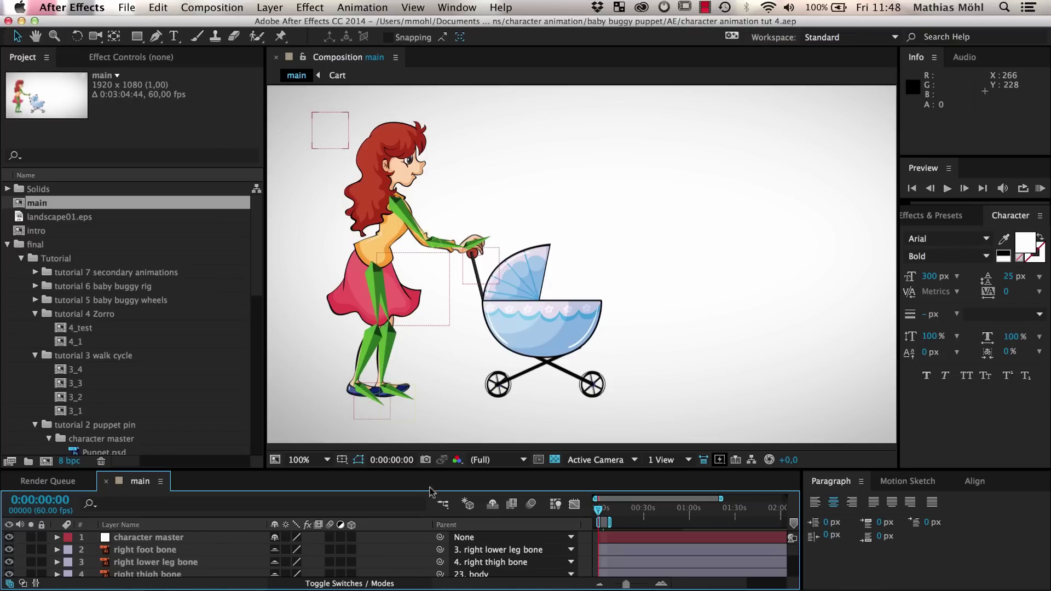
Step: Enlarge the timeline to show all rig layers and open Zorro-The Layer Tagger.jsxbin
{"action": "left_click_drag", "start_coordinate": [435, 470], "coordinate": [447, 77]}
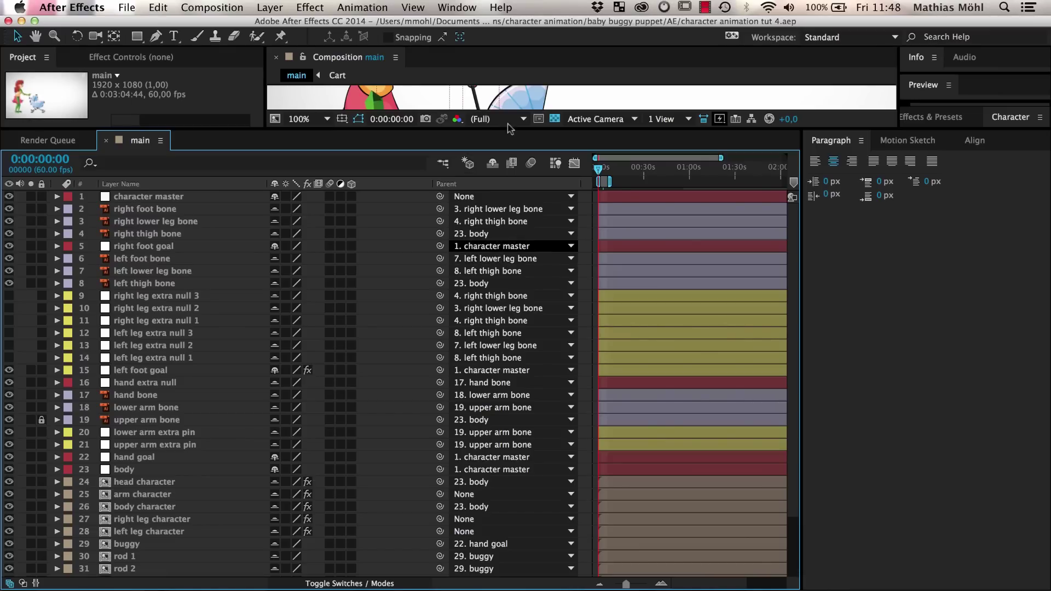
{"action": "left_click", "coordinate": [465, 9]}
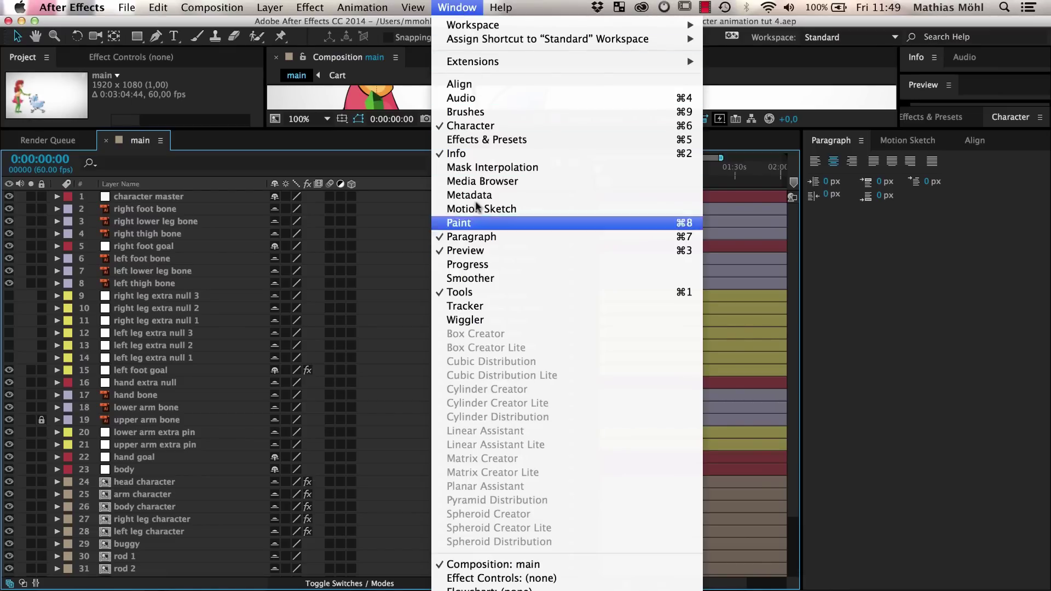
{"action": "mouse_move", "coordinate": [496, 583]}
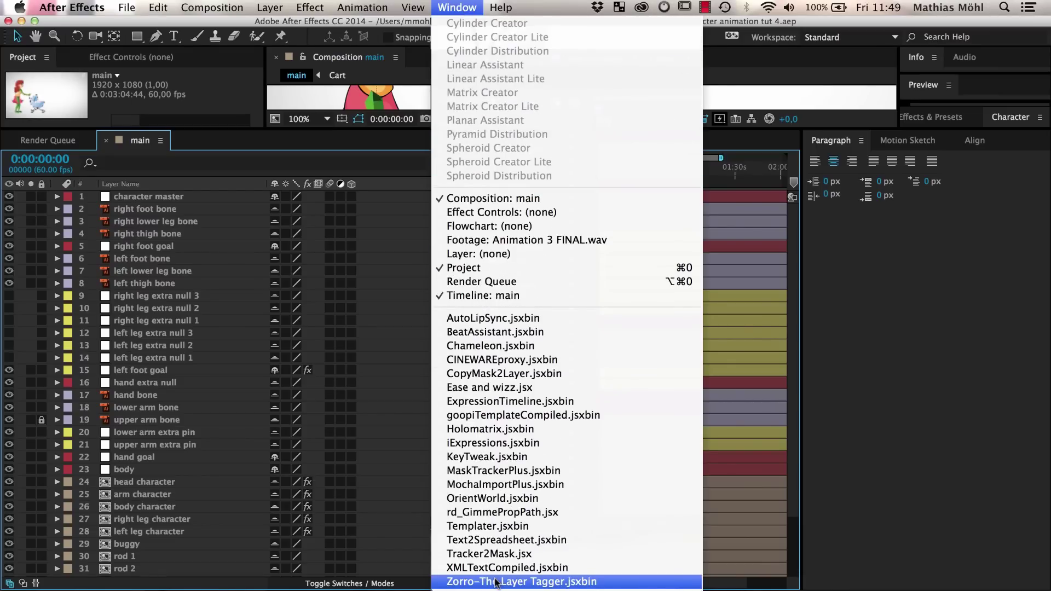
{"action": "left_click", "coordinate": [495, 581]}
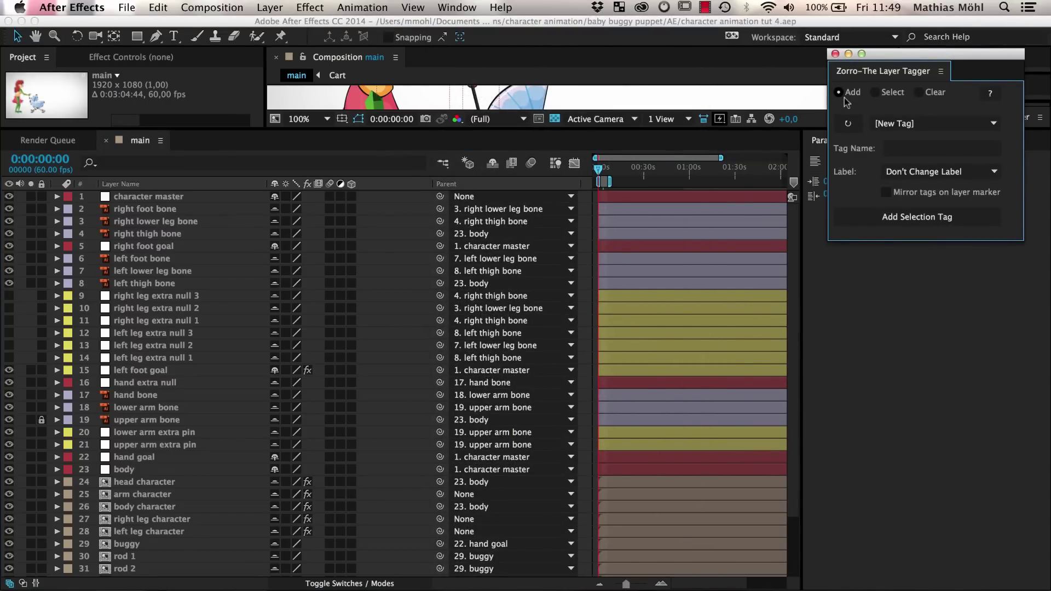
Step: Put the Zorro tagger in Add mode with [New Tag] chosen, ready to name it bone
{"action": "left_click", "coordinate": [875, 92]}
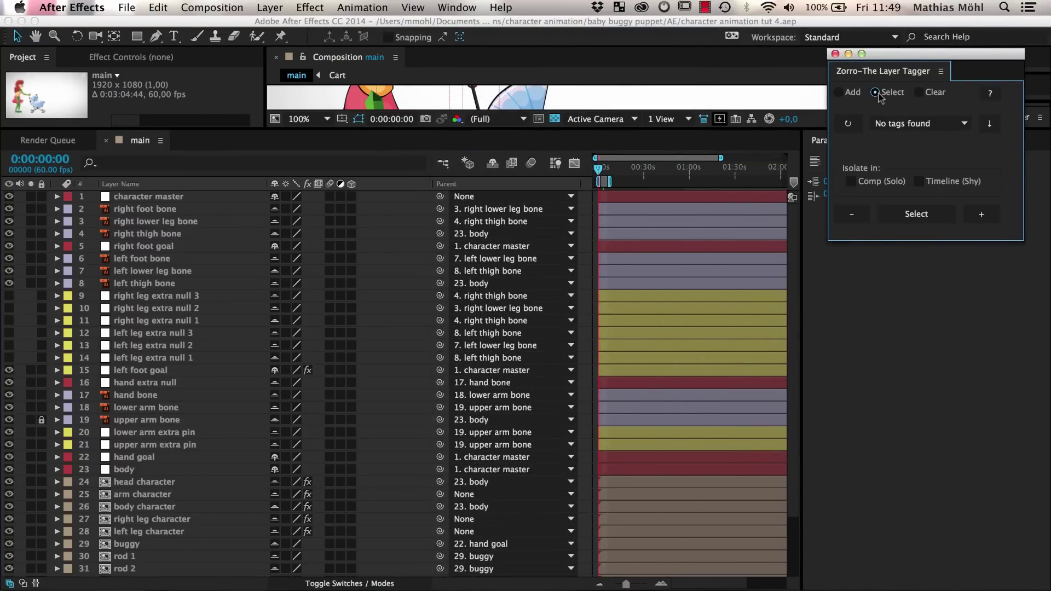
{"action": "left_click", "coordinate": [919, 92]}
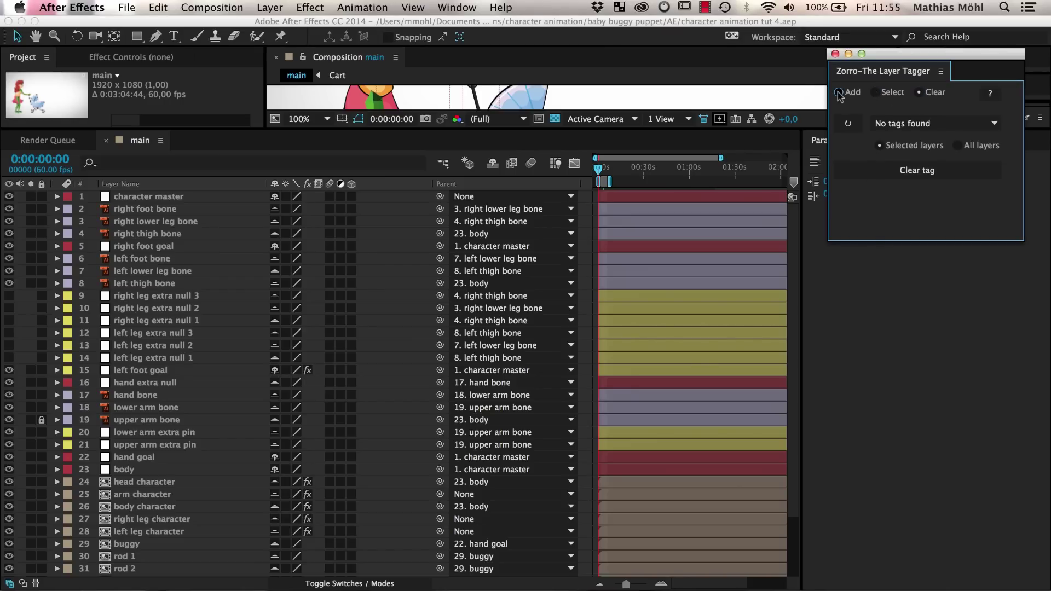
{"action": "left_click", "coordinate": [838, 93]}
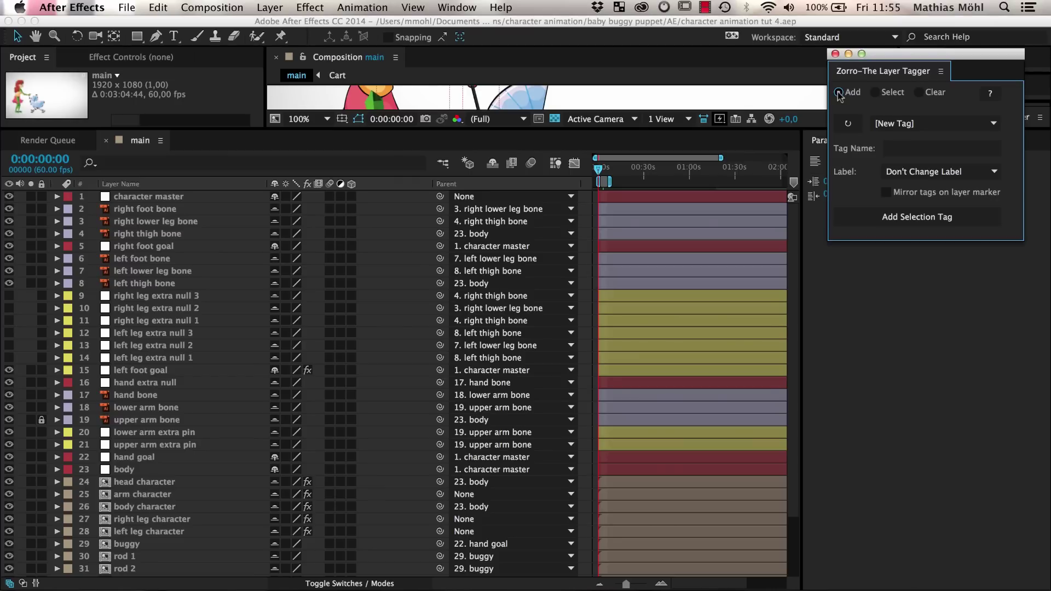
{"action": "left_click", "coordinate": [876, 123]}
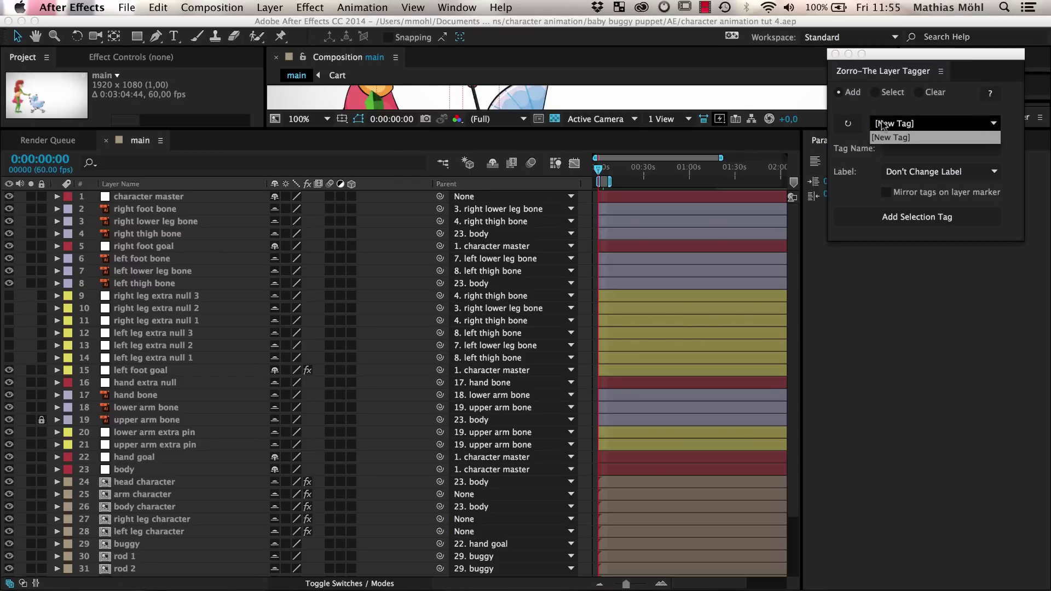
{"action": "left_click", "coordinate": [890, 138]}
{"action": "left_click", "coordinate": [900, 149]}
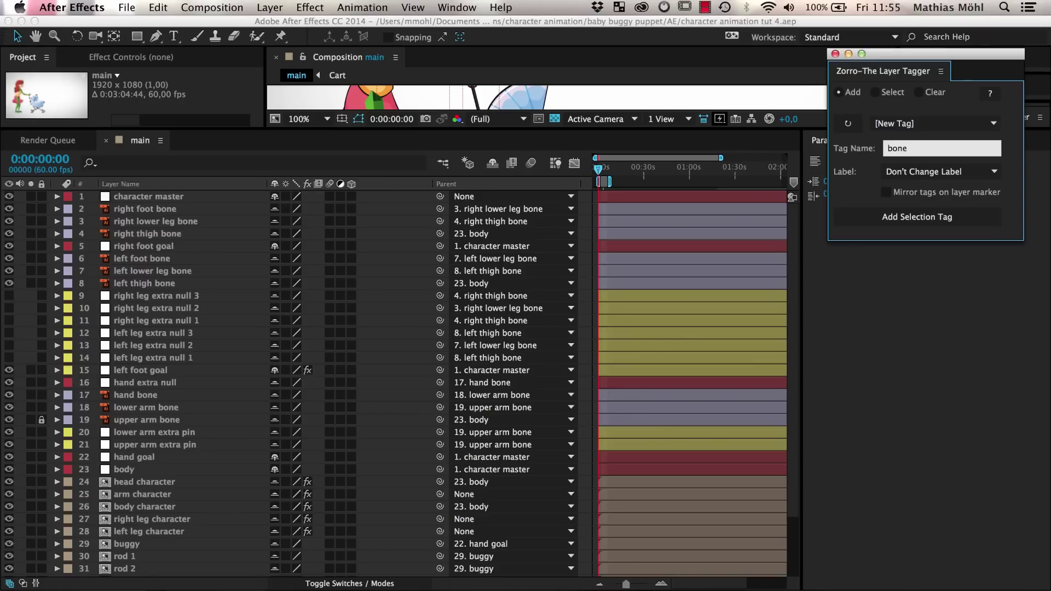
Step: Tag the nine bone layers (both feet, lower legs, thighs, plus hand, lower and upper arm) as bone
{"action": "left_click", "coordinate": [145, 208]}
{"action": "left_click", "coordinate": [152, 221], "text": "shift"}
{"action": "left_click", "coordinate": [154, 234], "text": "super"}
{"action": "left_click", "coordinate": [164, 258], "text": "super"}
{"action": "left_click", "coordinate": [165, 271], "text": "super"}
{"action": "left_click", "coordinate": [164, 283], "text": "super"}
{"action": "left_click", "coordinate": [208, 394], "text": "super"}
{"action": "left_click", "coordinate": [219, 407], "text": "super"}
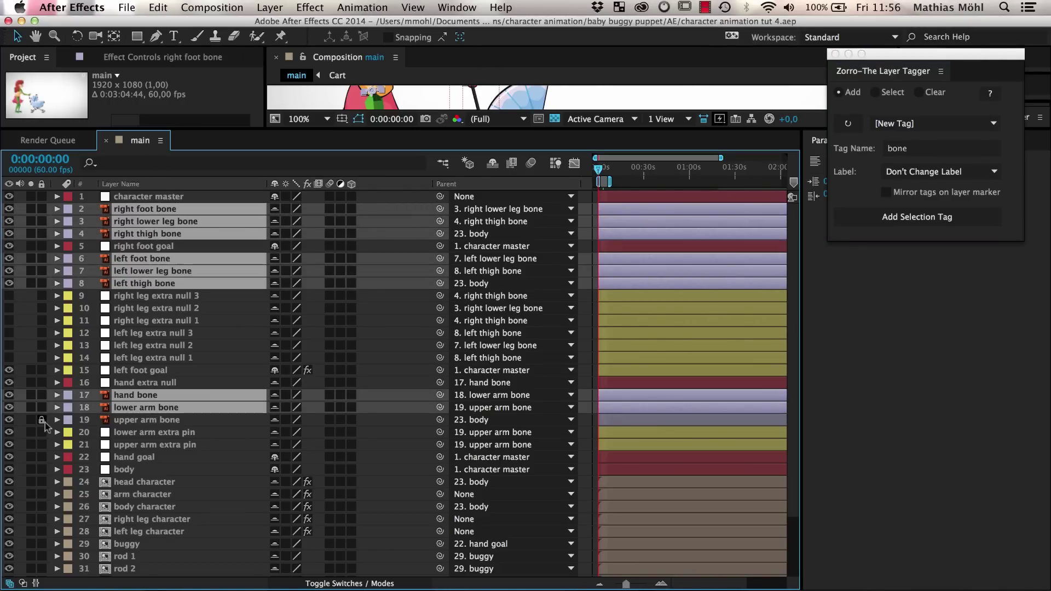
{"action": "left_click", "coordinate": [230, 420], "text": "super"}
{"action": "left_click", "coordinate": [873, 222]}
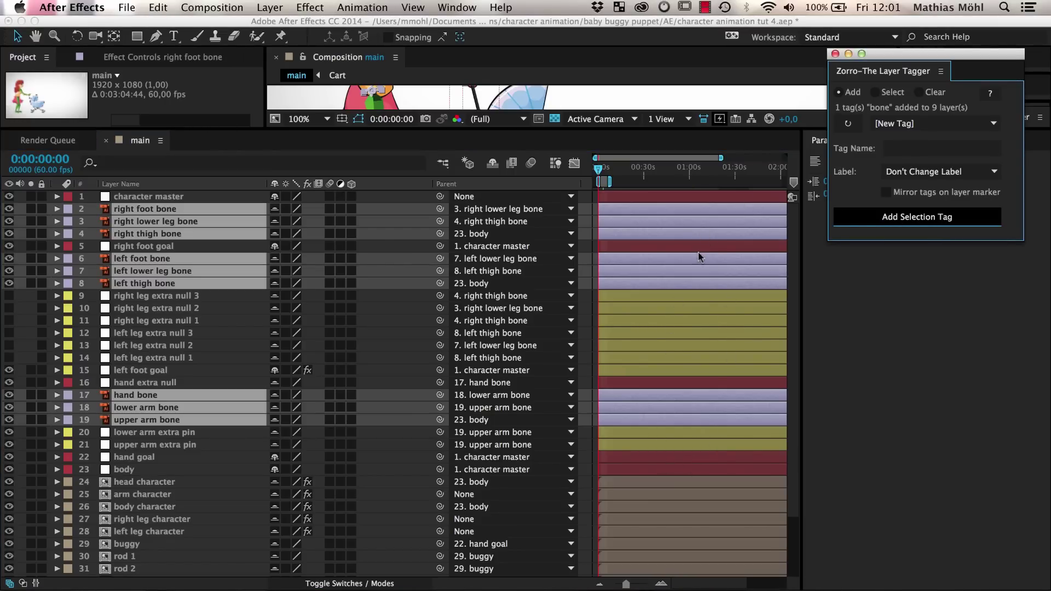
Step: Reapply the bone tag to those layers with a Green label
{"action": "left_click", "coordinate": [897, 172]}
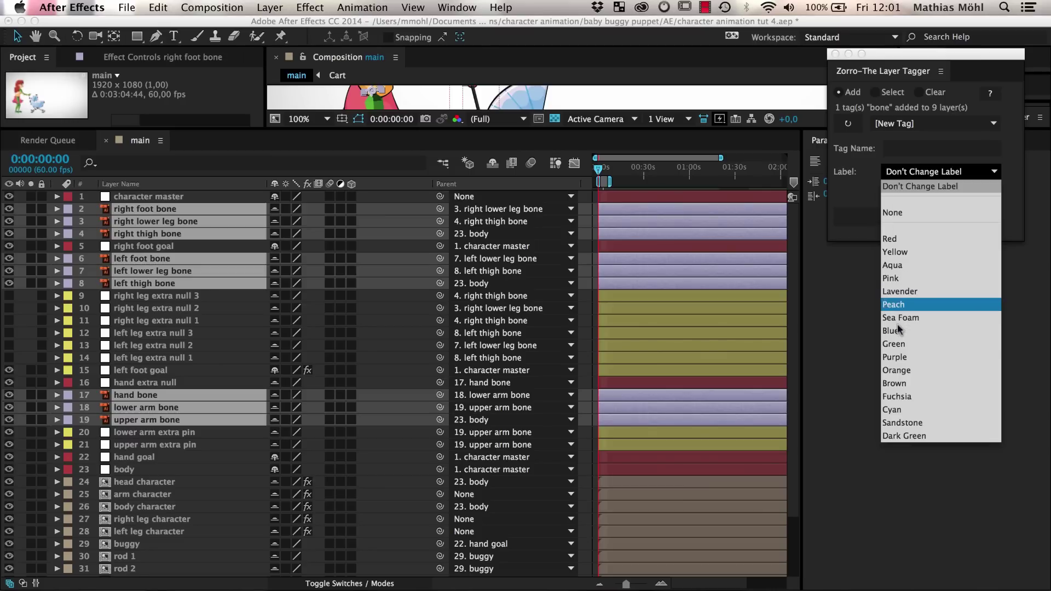
{"action": "left_click", "coordinate": [900, 345]}
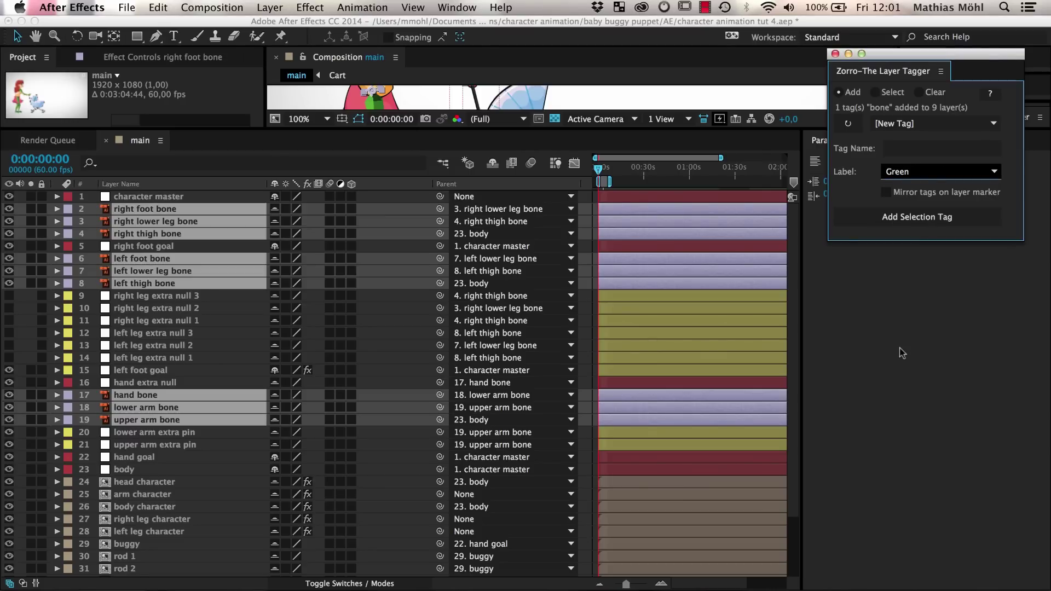
{"action": "left_click", "coordinate": [899, 150]}
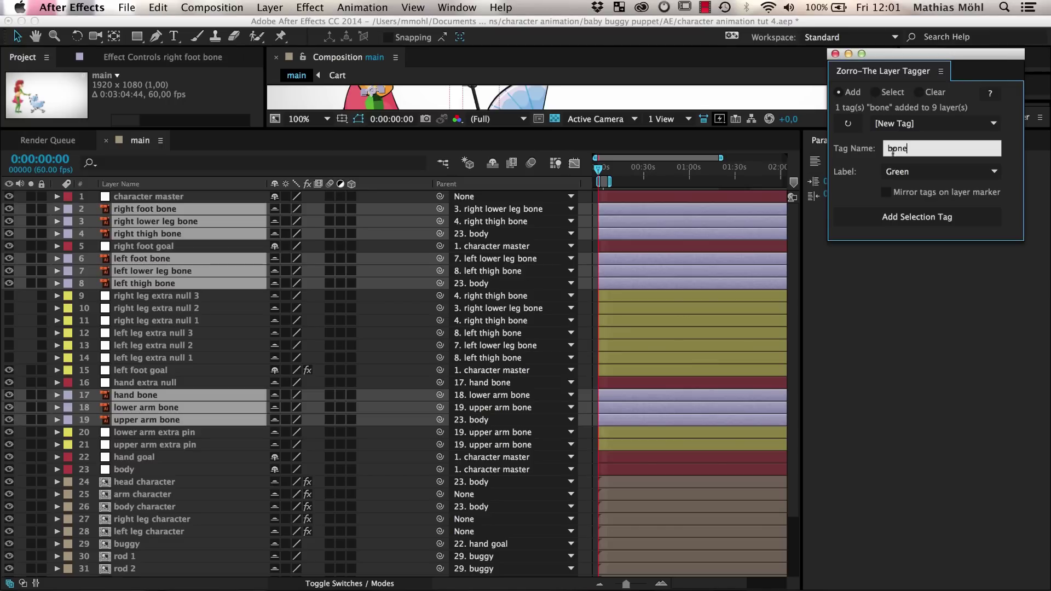
{"action": "type", "text": "bone"}
{"action": "left_click", "coordinate": [896, 217]}
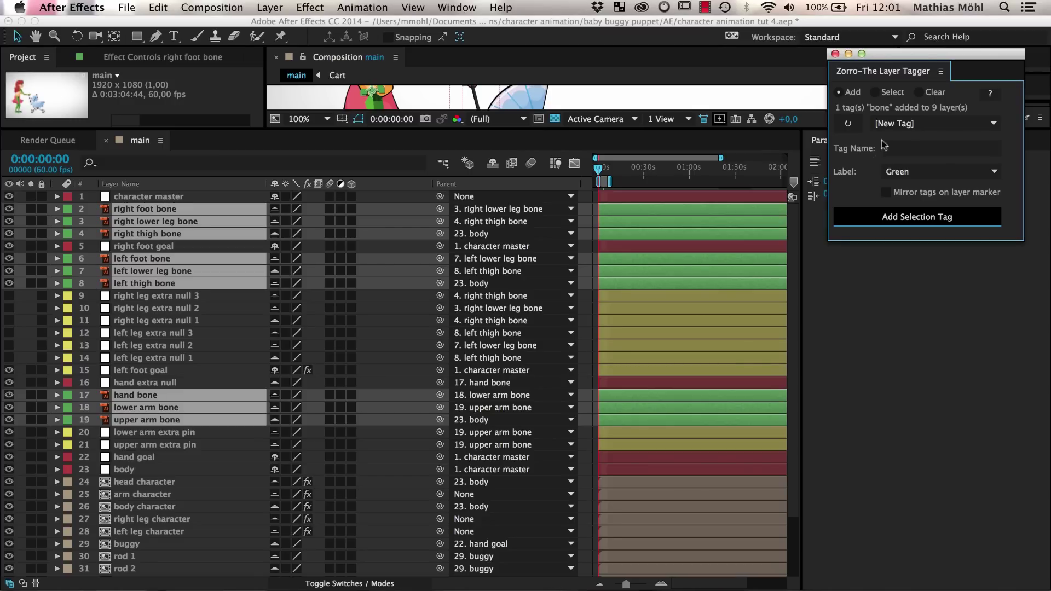
{"action": "left_click", "coordinate": [894, 125]}
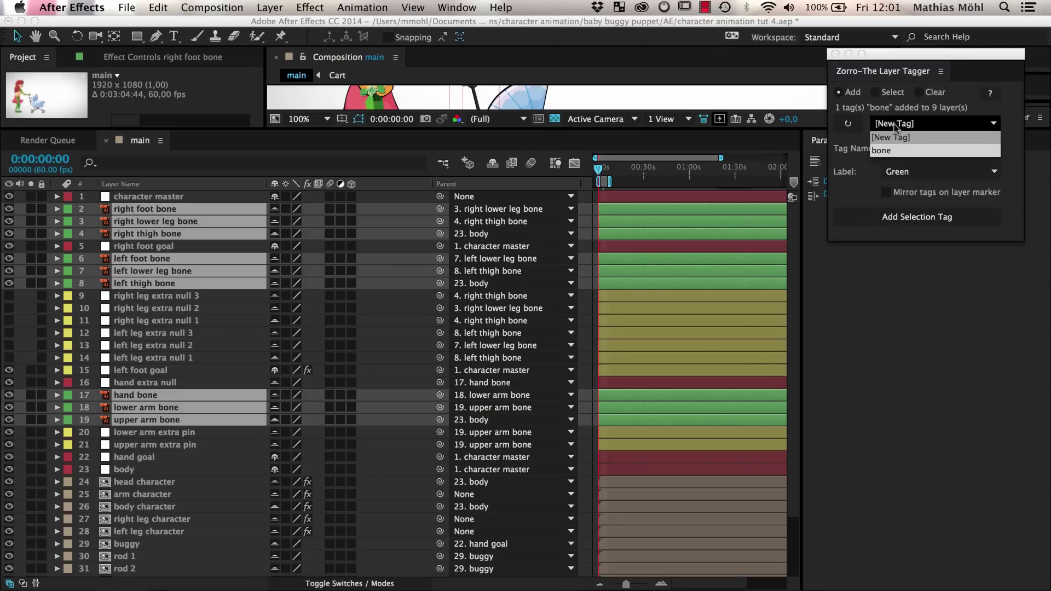
Step: Select the leg extra nulls, hand extra null, and lower and upper arm extra pins
{"action": "left_click", "coordinate": [889, 151]}
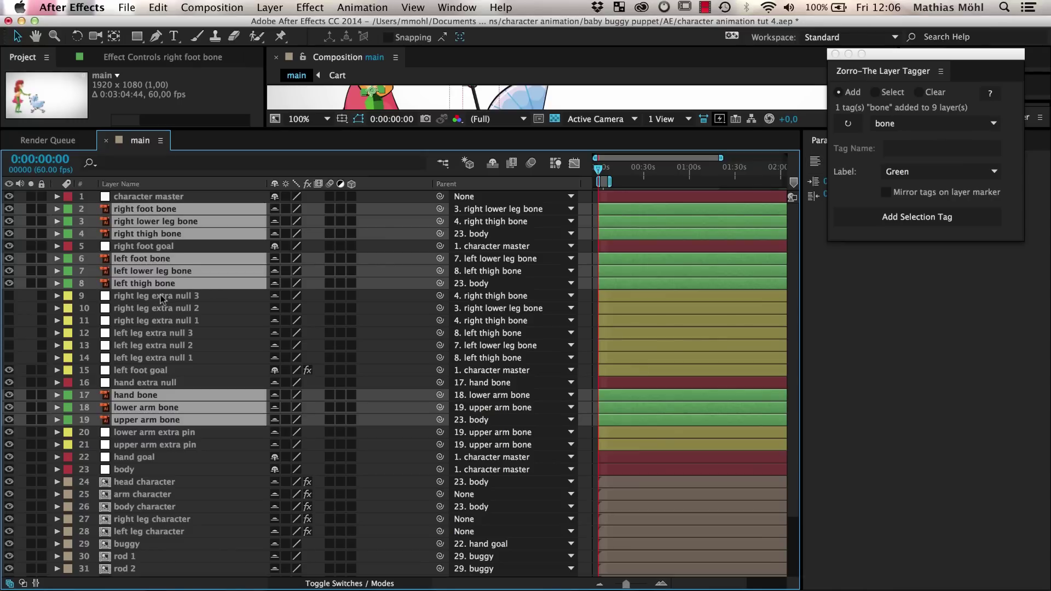
{"action": "left_click", "coordinate": [162, 297]}
{"action": "left_click", "coordinate": [158, 361], "text": "shift"}
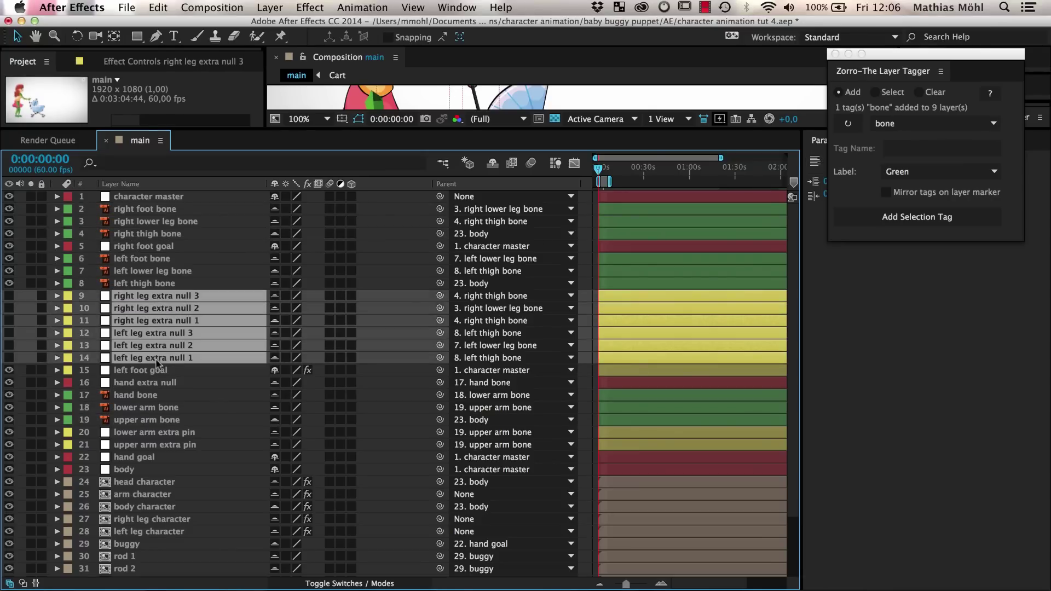
{"action": "left_click", "coordinate": [162, 383], "text": "super"}
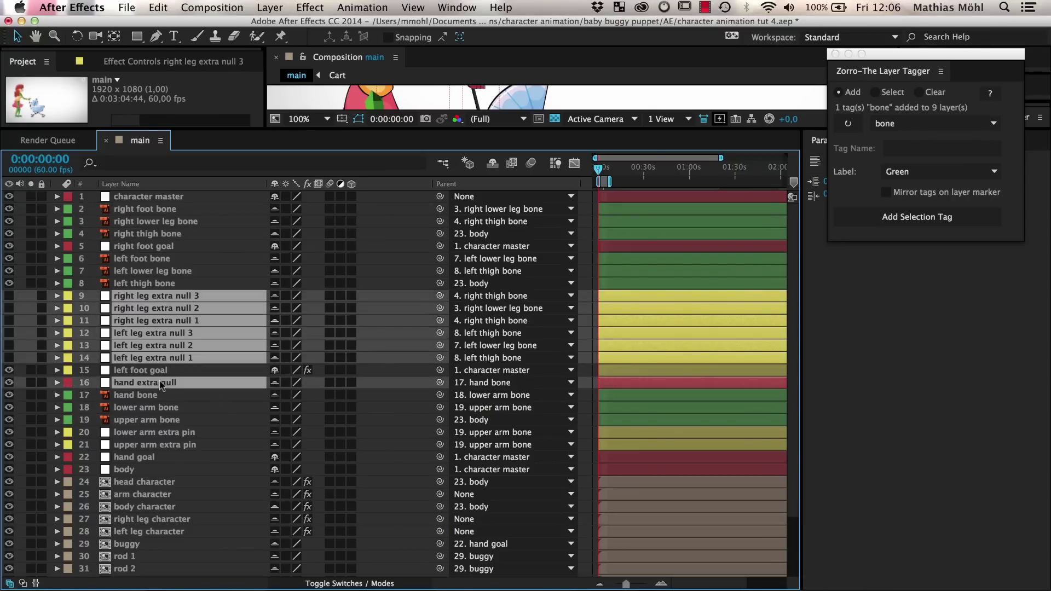
{"action": "left_click", "coordinate": [165, 434], "text": "super"}
{"action": "left_click", "coordinate": [167, 445], "text": "super"}
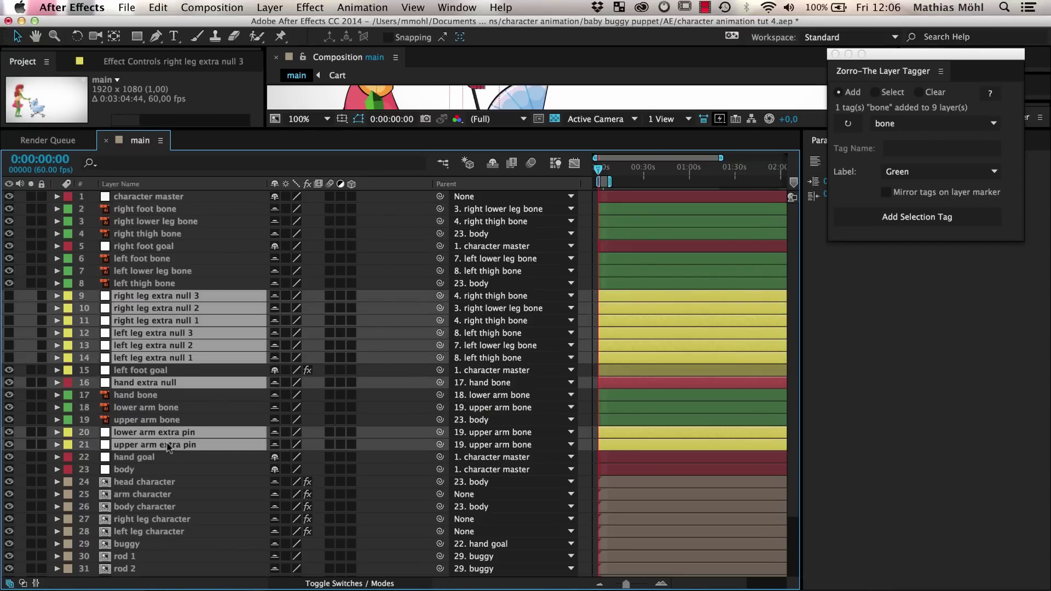
Step: Tag the selected layers 'puppet pin null' with a Sea Foam label
{"action": "left_click", "coordinate": [899, 149]}
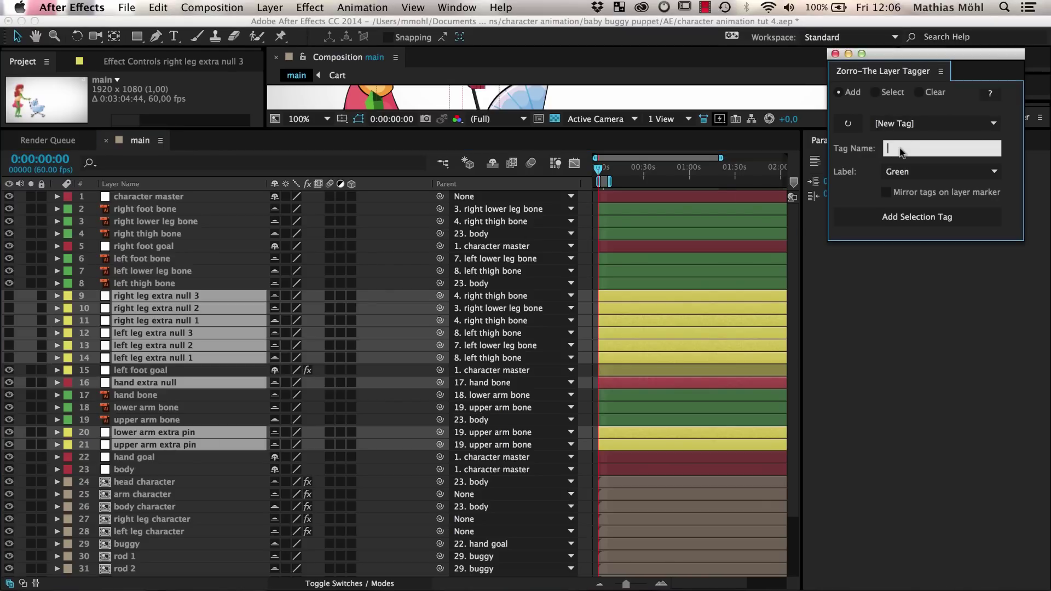
{"action": "type", "text": "puppet pin null"}
{"action": "left_click", "coordinate": [897, 172]}
{"action": "left_click", "coordinate": [899, 322]}
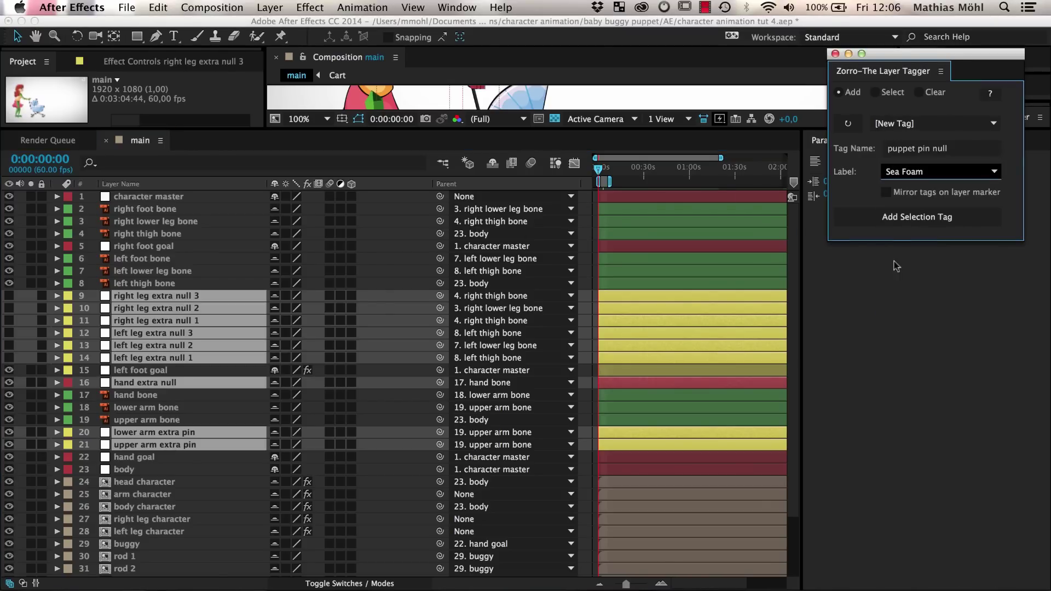
{"action": "left_click", "coordinate": [904, 218]}
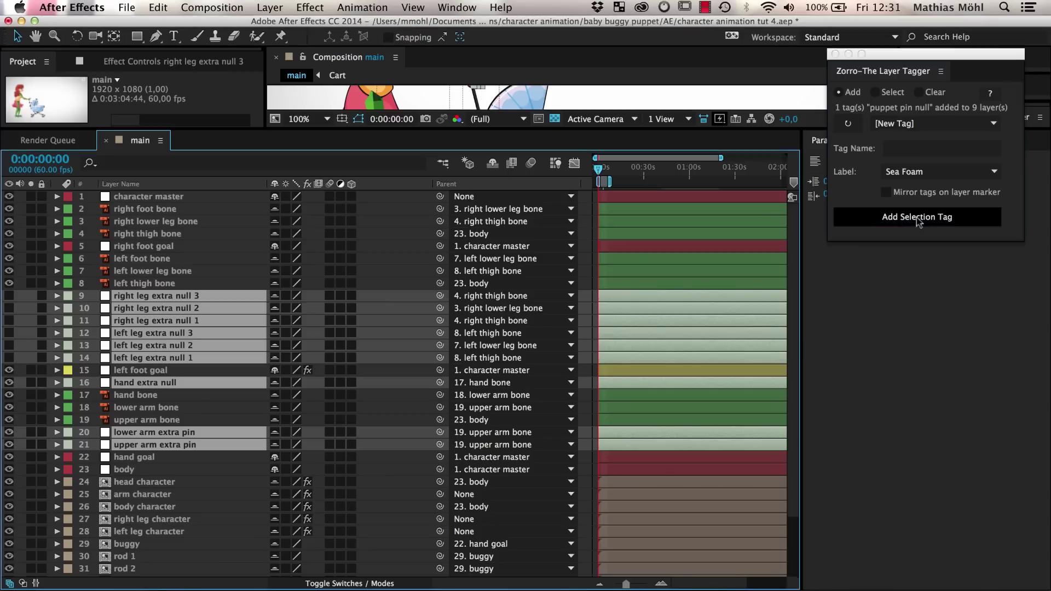
{"action": "left_click", "coordinate": [191, 251]}
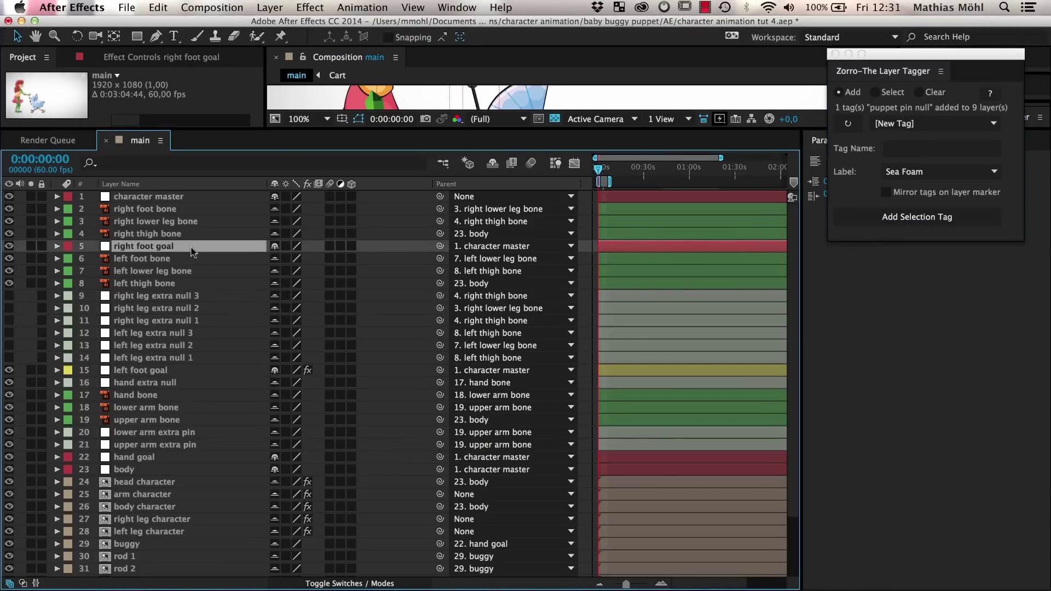
Step: Tag character master, both foot goals, hand goal and body as 'character controls' with a Red label
{"action": "left_click", "coordinate": [159, 372], "text": "super"}
{"action": "left_click", "coordinate": [144, 459], "text": "super"}
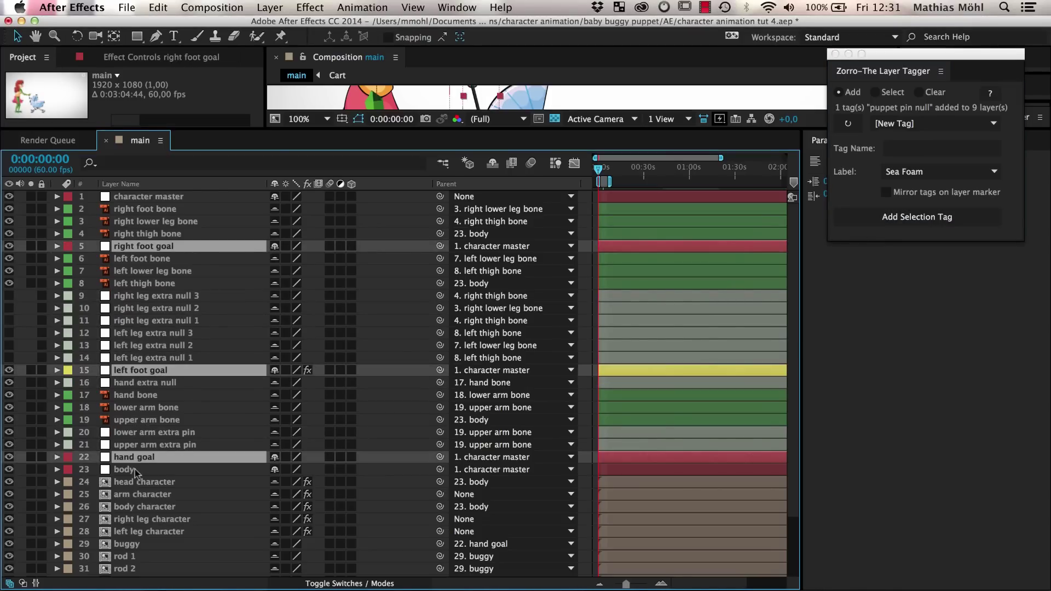
{"action": "left_click", "coordinate": [134, 470], "text": "super"}
{"action": "left_click", "coordinate": [143, 199], "text": "super"}
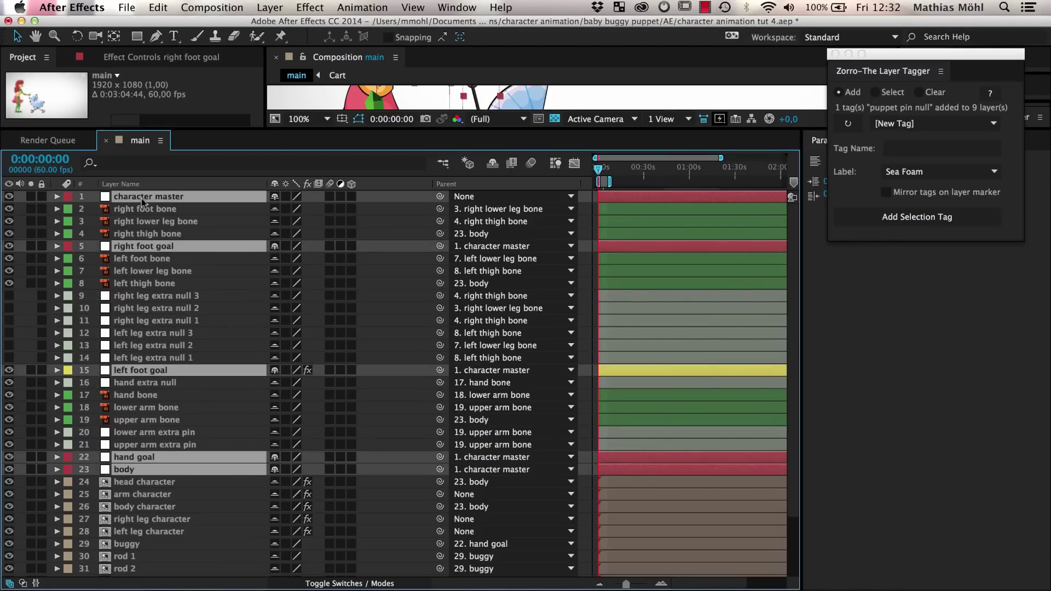
{"action": "left_click", "coordinate": [930, 171]}
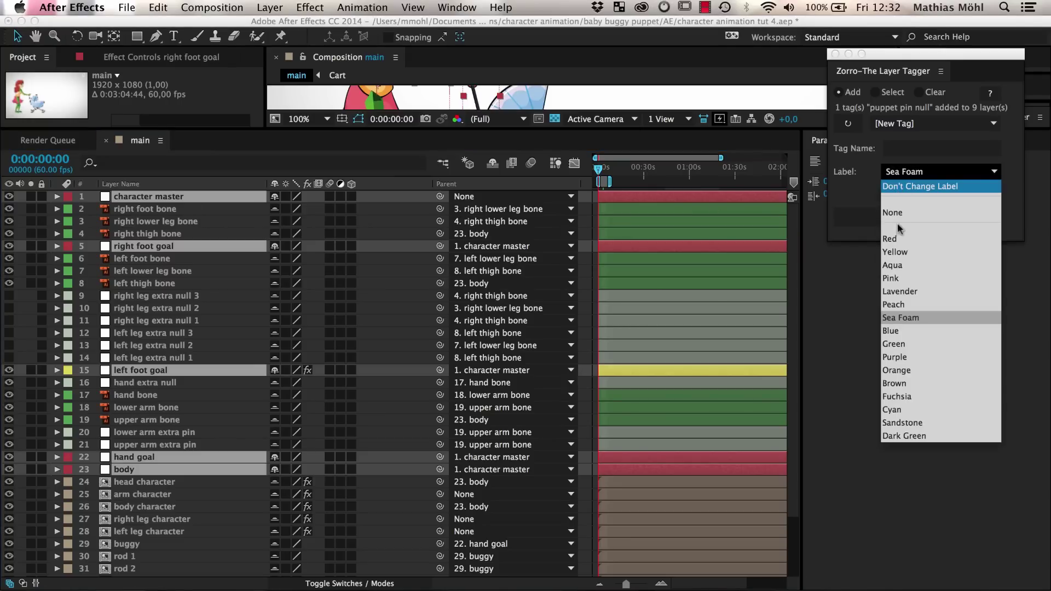
{"action": "left_click", "coordinate": [896, 238]}
{"action": "left_click", "coordinate": [903, 146]}
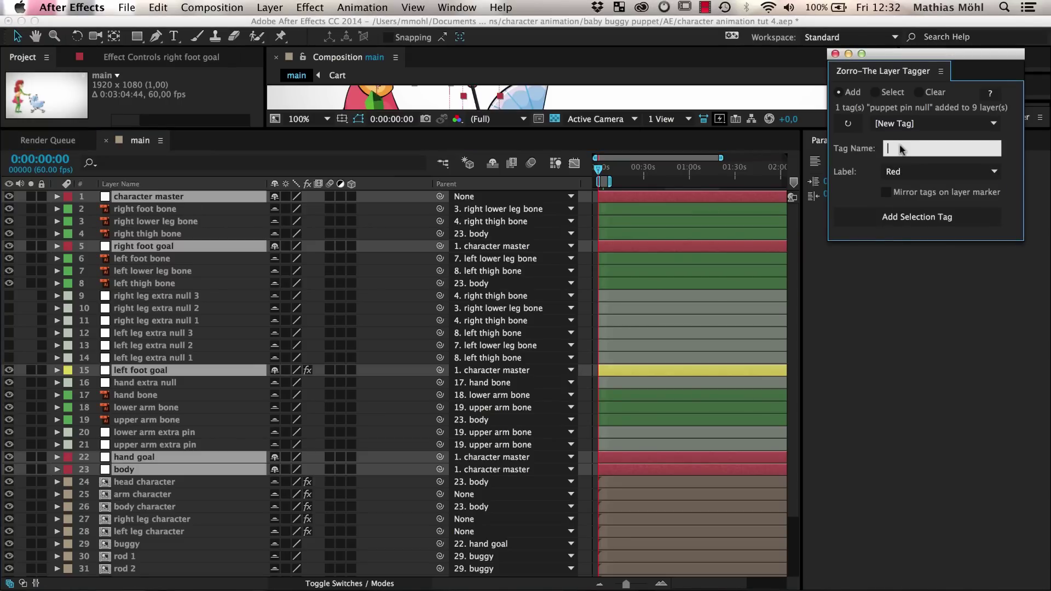
{"action": "type", "text": "character controls"}
{"action": "left_click", "coordinate": [907, 216]}
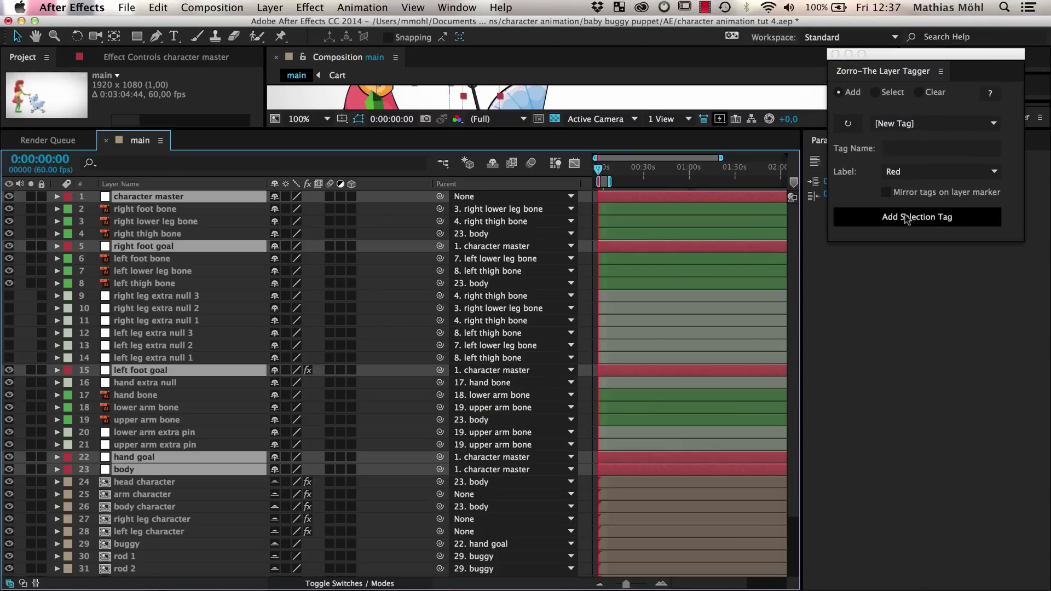
Step: Select every tagged layer using Zorro's -All Tags option in Select mode
{"action": "left_click", "coordinate": [875, 93]}
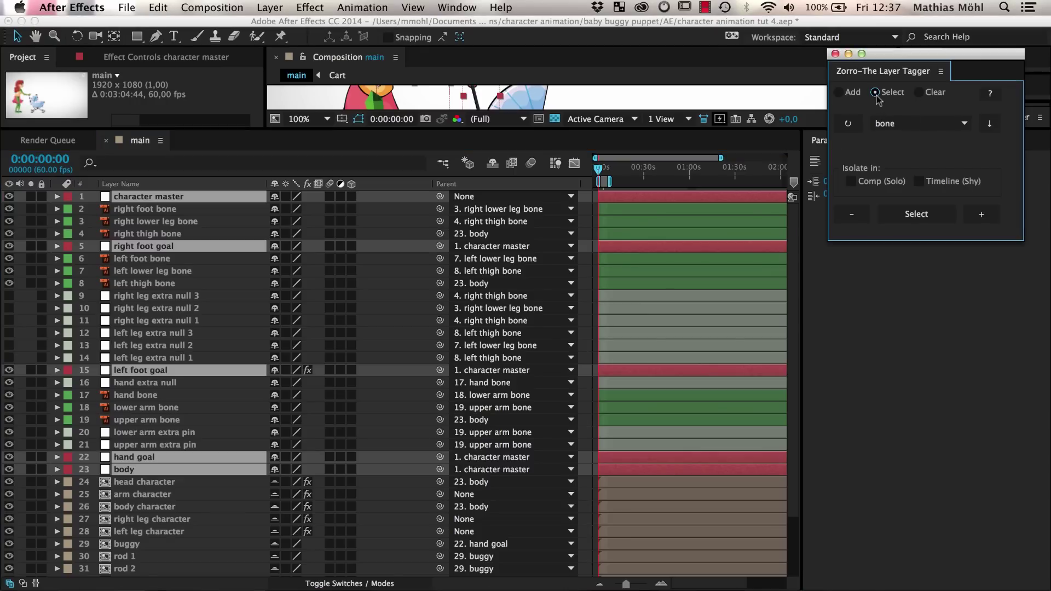
{"action": "left_click", "coordinate": [891, 123]}
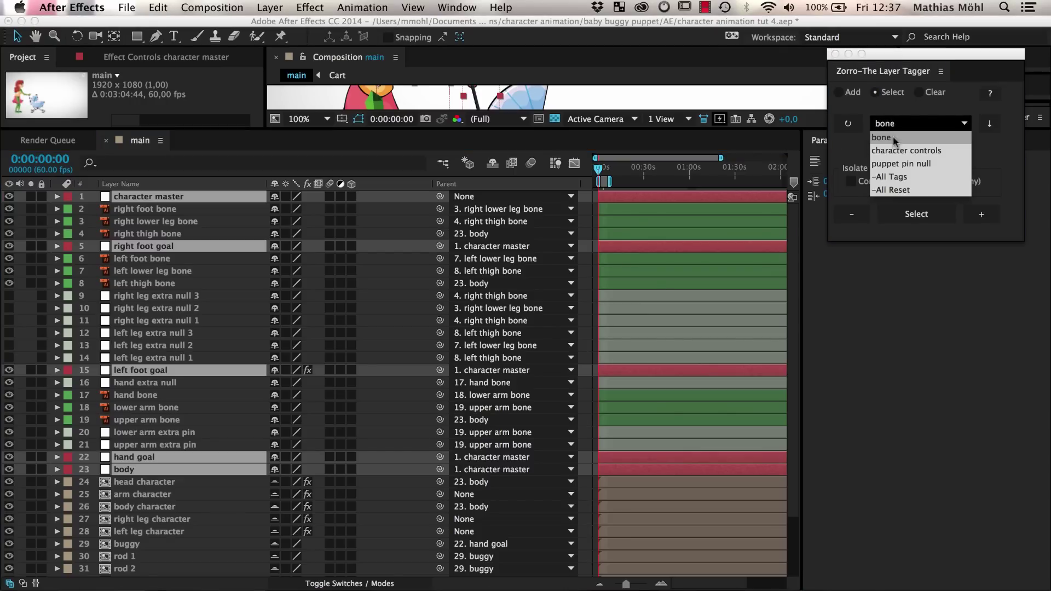
{"action": "left_click", "coordinate": [898, 177]}
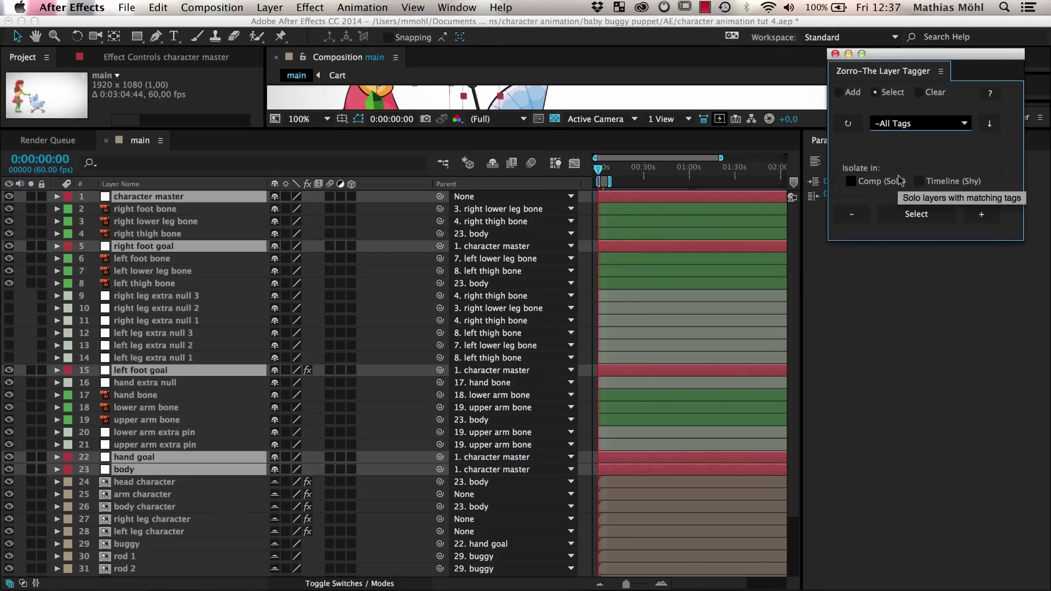
{"action": "left_click", "coordinate": [909, 215]}
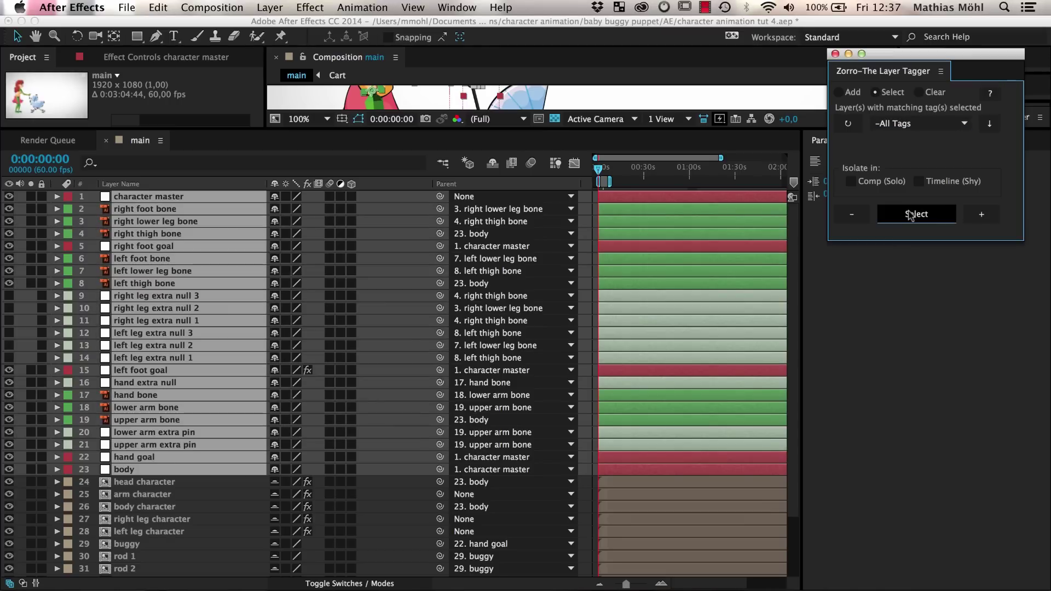
Step: Add a 'skeleton' tag to the selected layers with Don't Change Label
{"action": "left_click", "coordinate": [839, 93]}
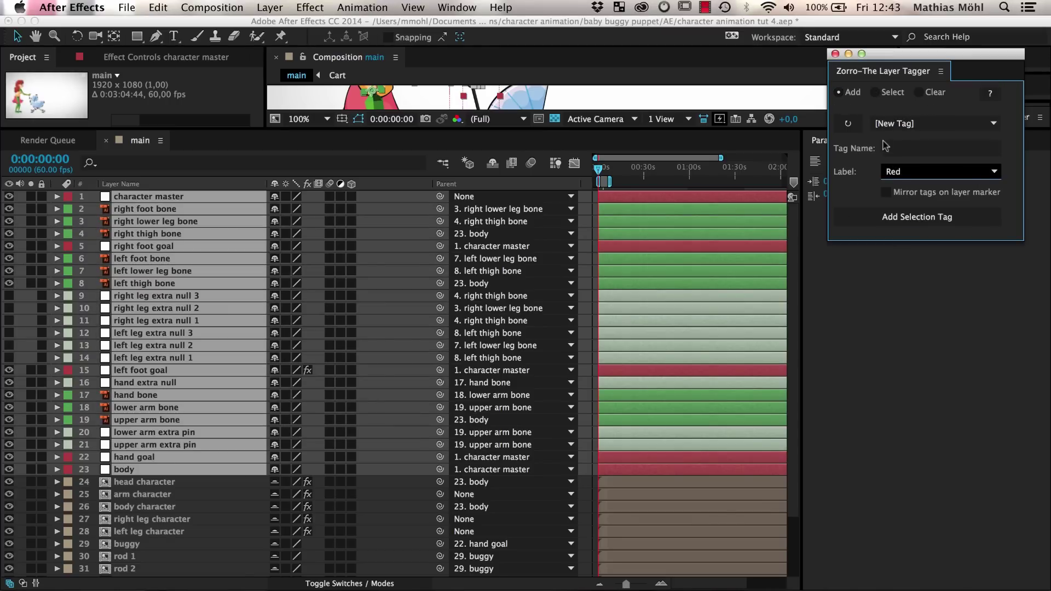
{"action": "left_click", "coordinate": [885, 146]}
{"action": "type", "text": "skeleton"}
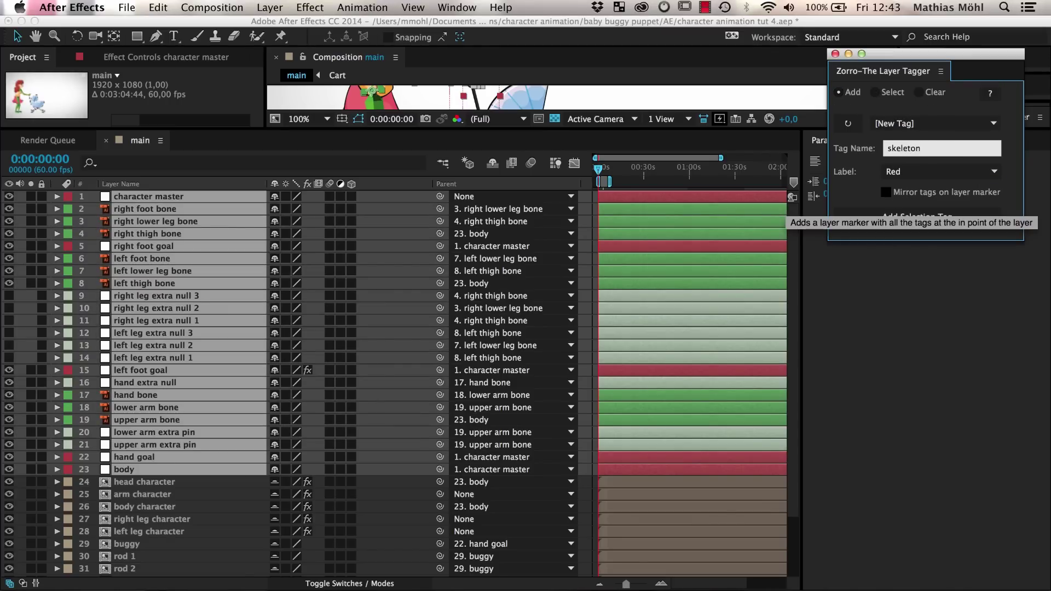
{"action": "left_click", "coordinate": [922, 174]}
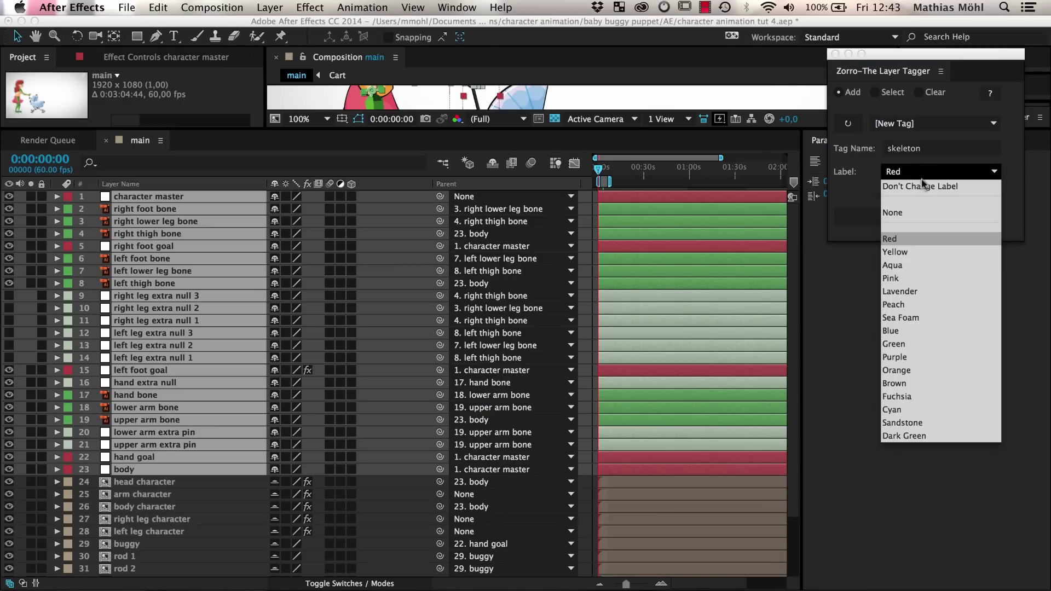
{"action": "left_click", "coordinate": [919, 186]}
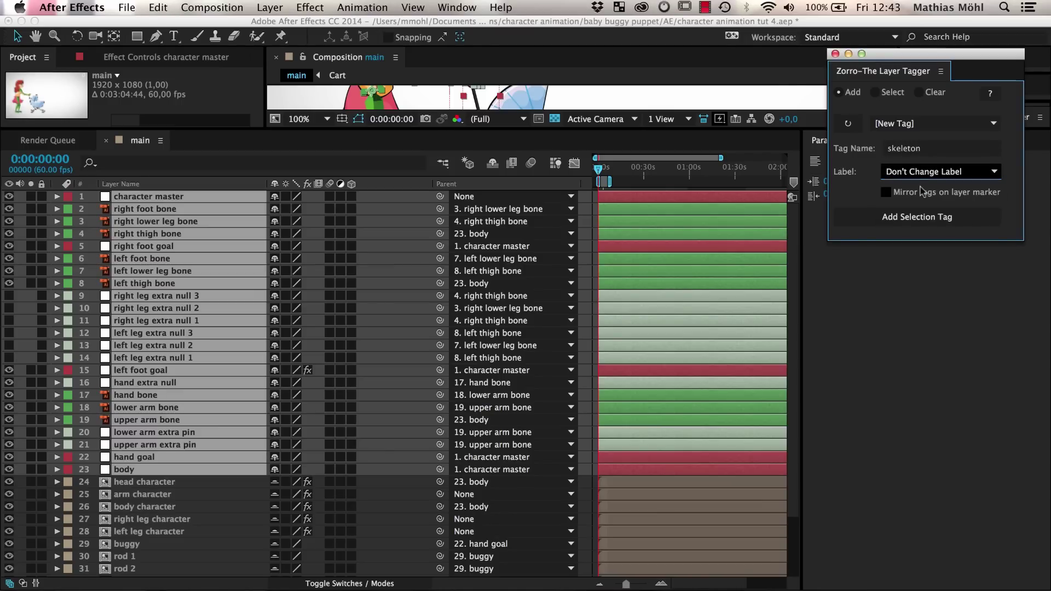
{"action": "left_click", "coordinate": [919, 219]}
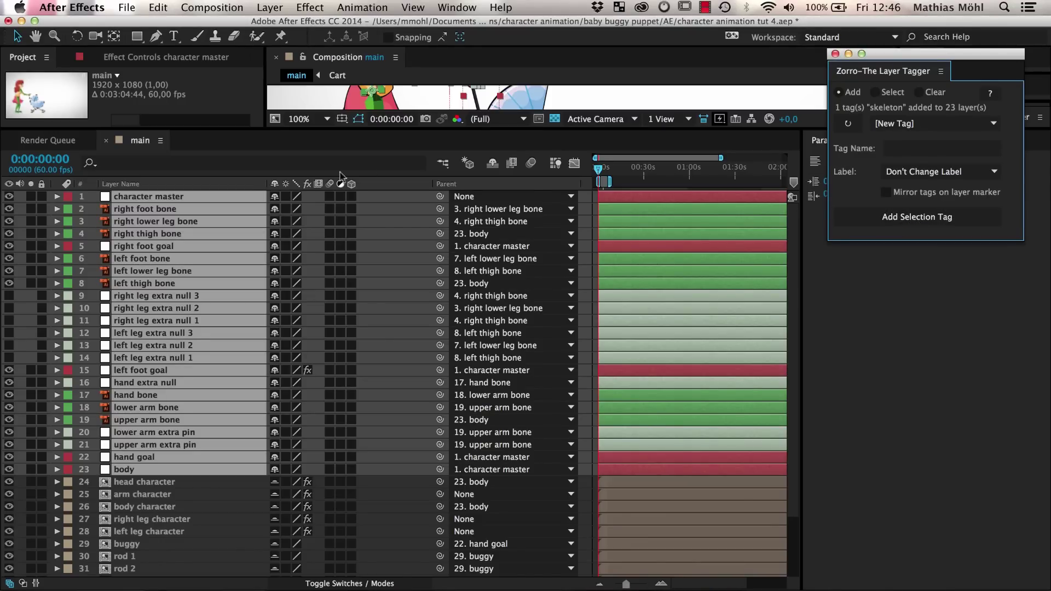
Step: Show the Comment column in the timeline to list each layer's tags
{"action": "right_click", "coordinate": [241, 191]}
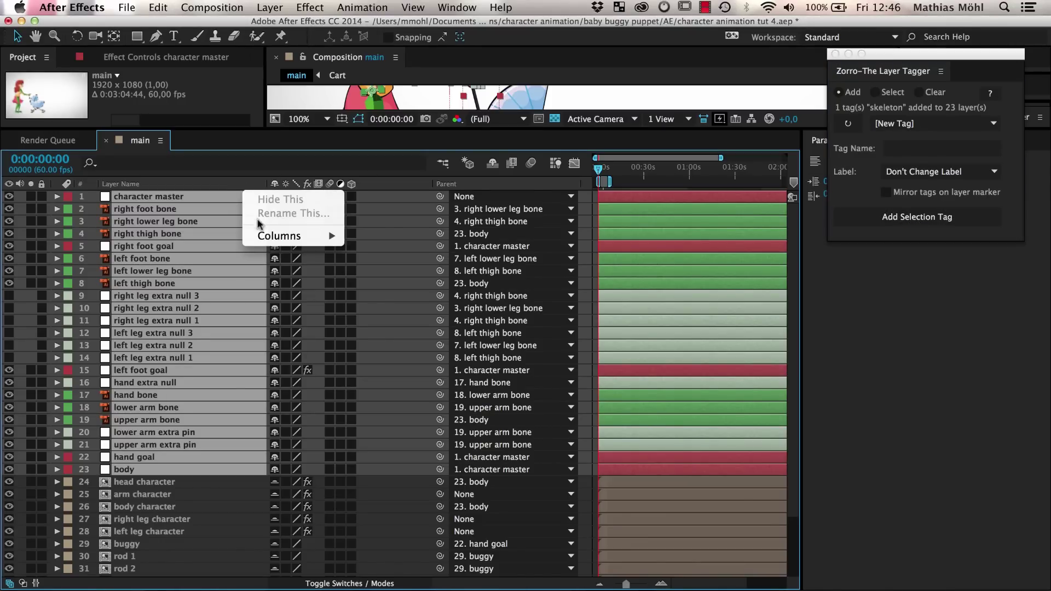
{"action": "mouse_move", "coordinate": [268, 236]}
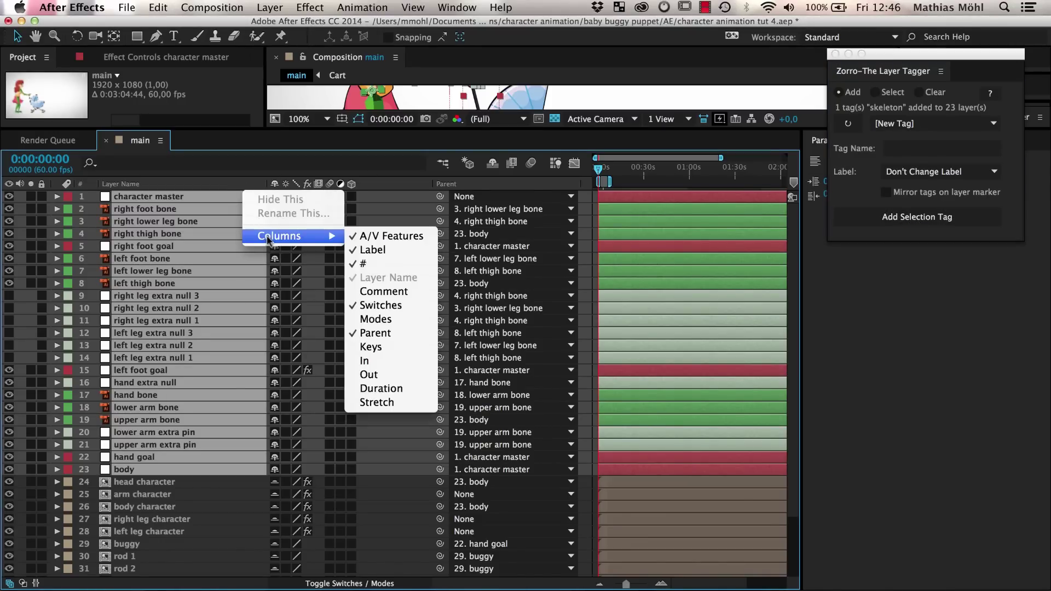
{"action": "left_click", "coordinate": [372, 291]}
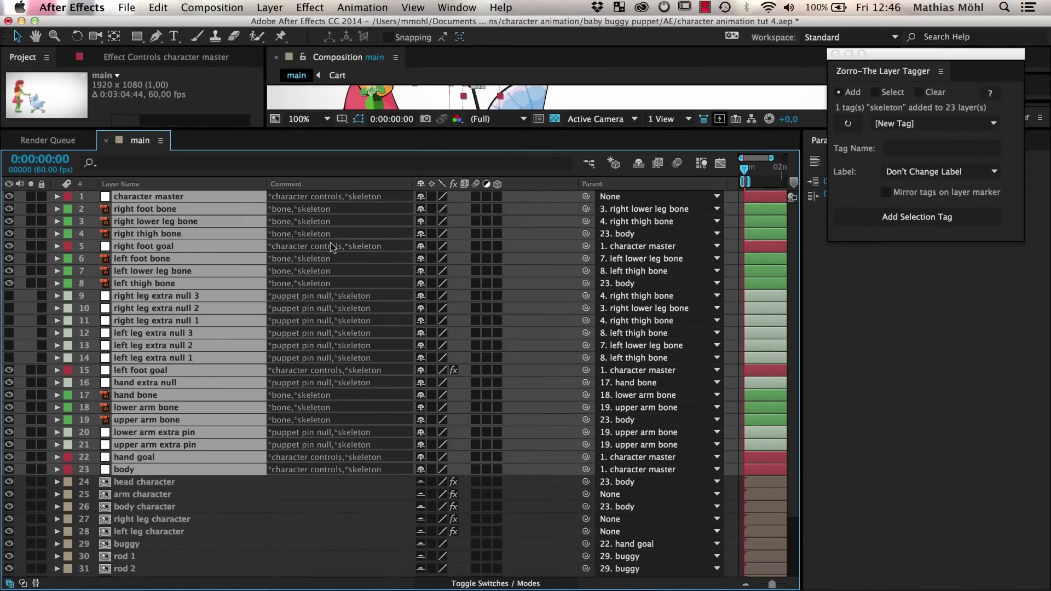
Step: Tag layers 24–35, from head down to wheel 2, as 'skin'
{"action": "left_click", "coordinate": [894, 158]}
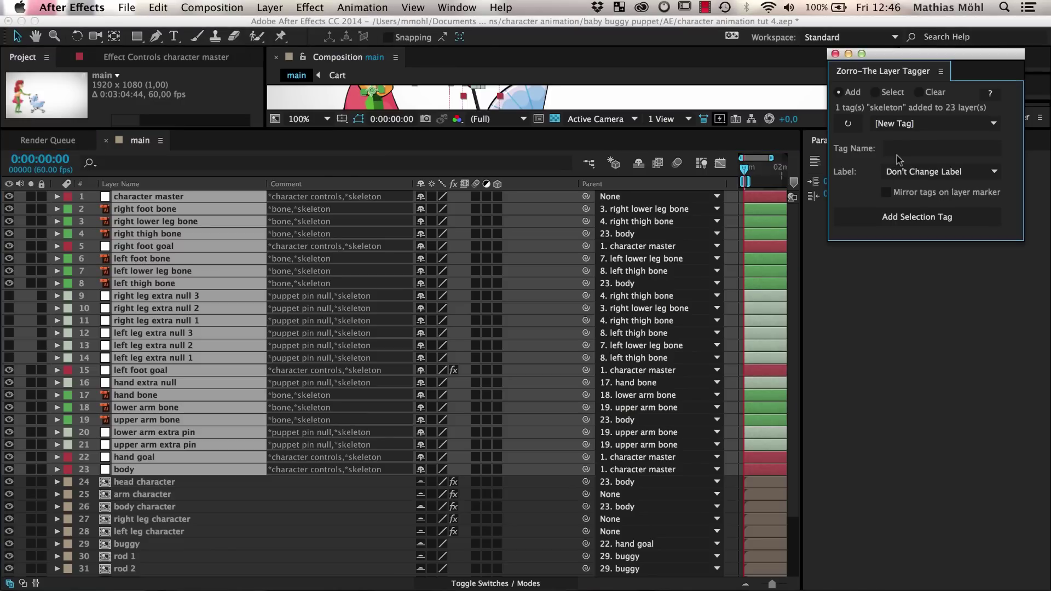
{"action": "left_click", "coordinate": [896, 155]}
{"action": "type", "text": "skin"}
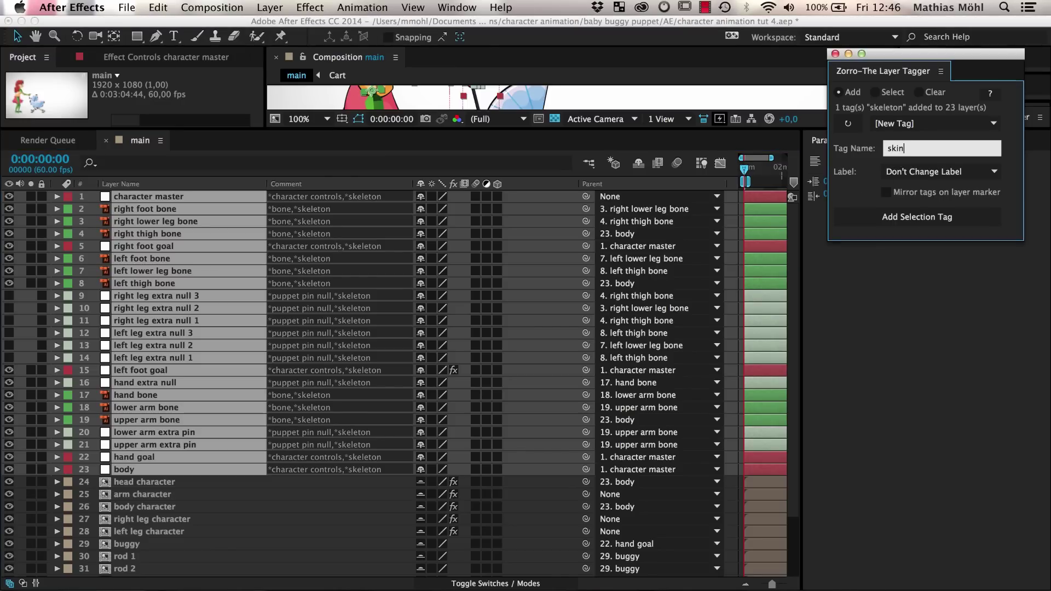
{"action": "left_click", "coordinate": [126, 483]}
{"action": "scroll", "coordinate": [135, 509], "scroll_direction": "down", "scroll_amount": 3}
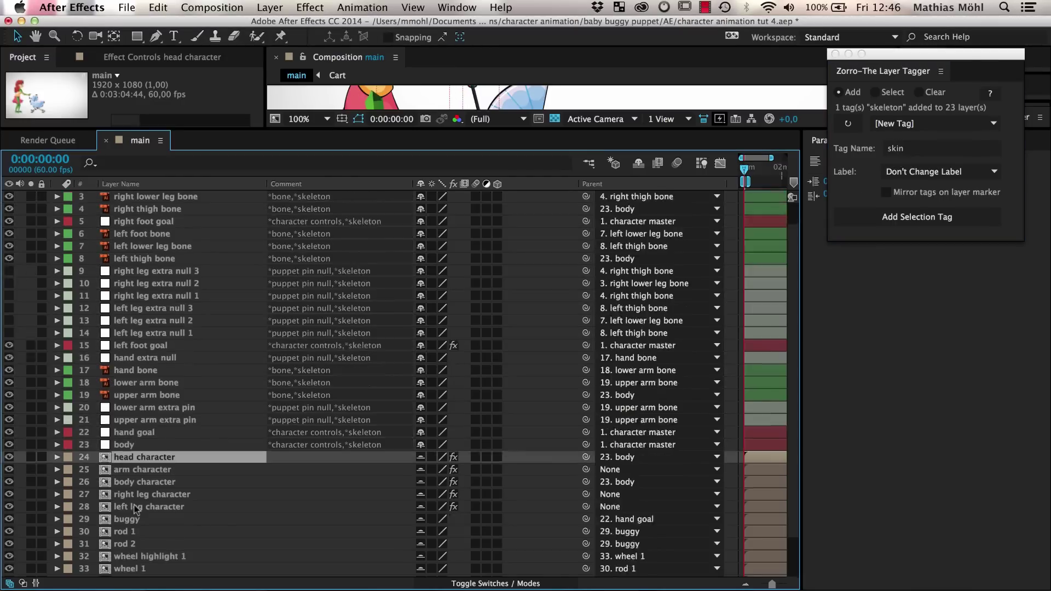
{"action": "left_click", "coordinate": [136, 545], "text": "shift"}
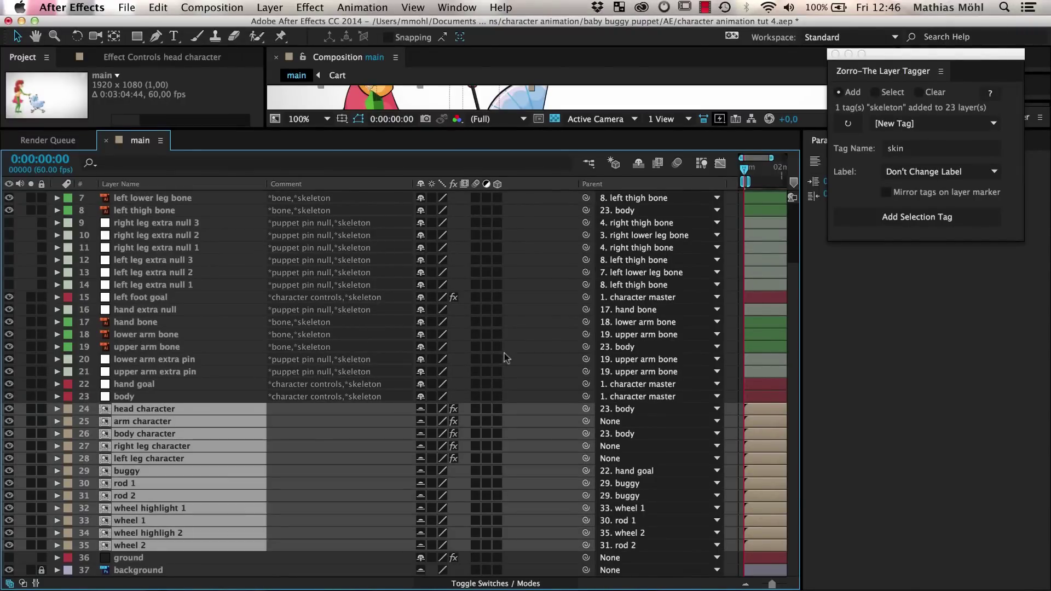
{"action": "left_click", "coordinate": [916, 217]}
Step: Tag all the woman's rig and artwork layers as 'woman'
{"action": "scroll", "coordinate": [165, 361], "scroll_direction": "up", "scroll_amount": 3}
{"action": "left_click", "coordinate": [151, 201]}
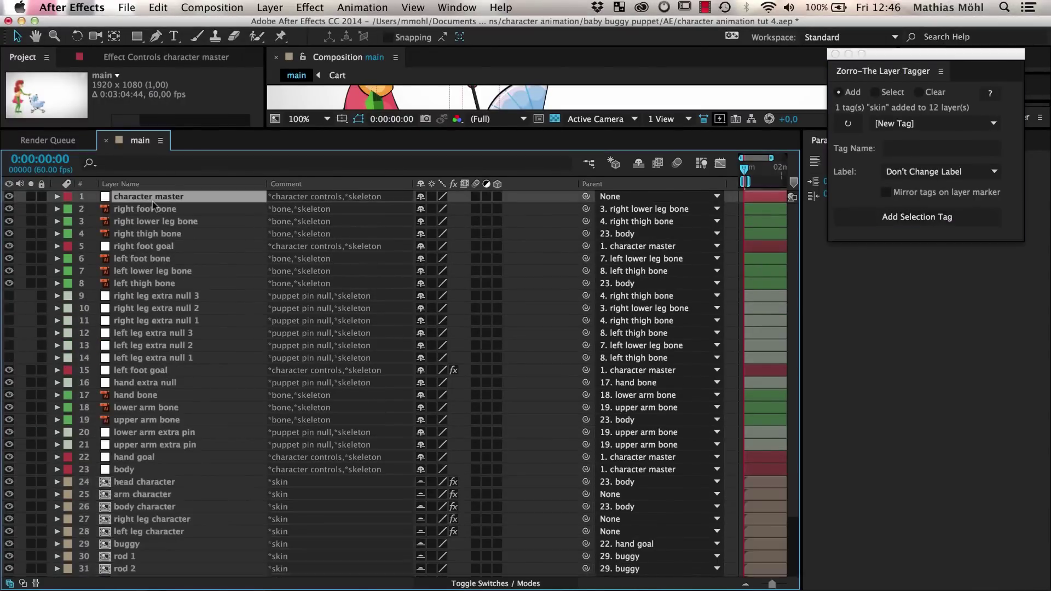
{"action": "left_click", "coordinate": [159, 531], "text": "shift"}
{"action": "scroll", "coordinate": [161, 509], "scroll_direction": "down", "scroll_amount": 3}
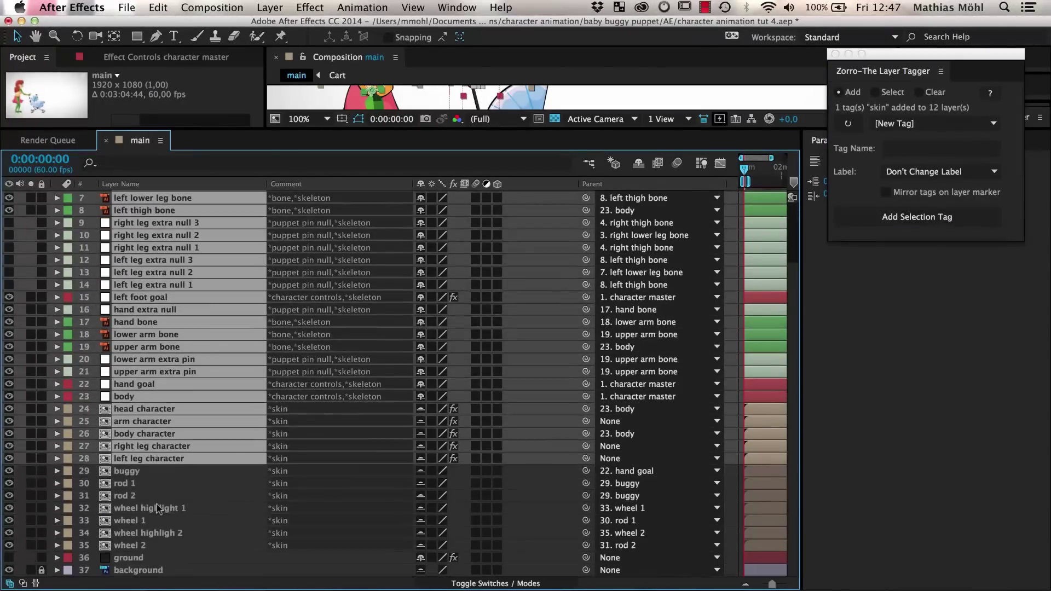
{"action": "left_click", "coordinate": [898, 148]}
{"action": "type", "text": "woman"}
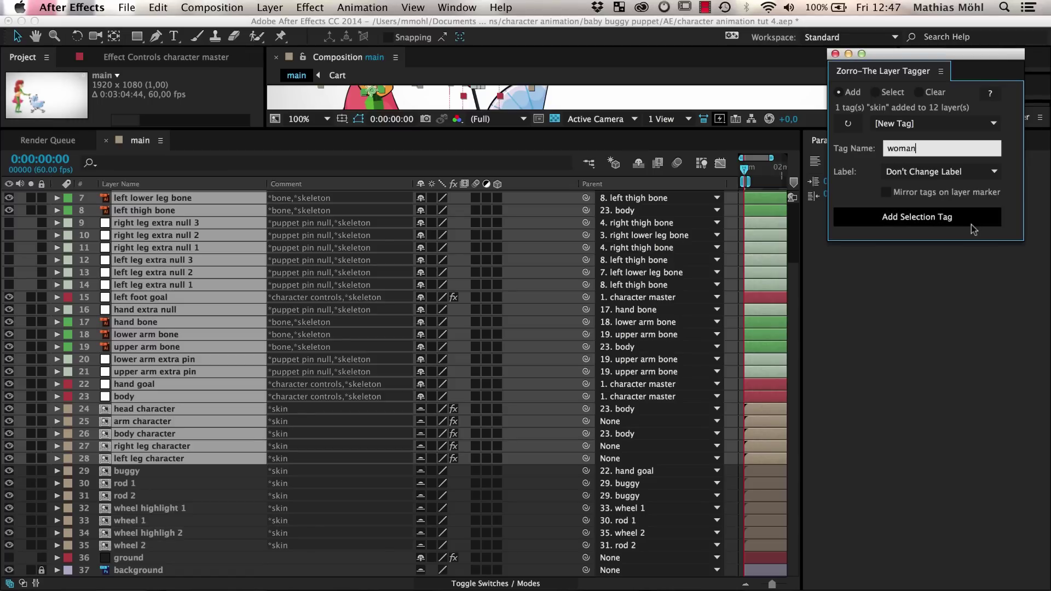
{"action": "left_click", "coordinate": [971, 220]}
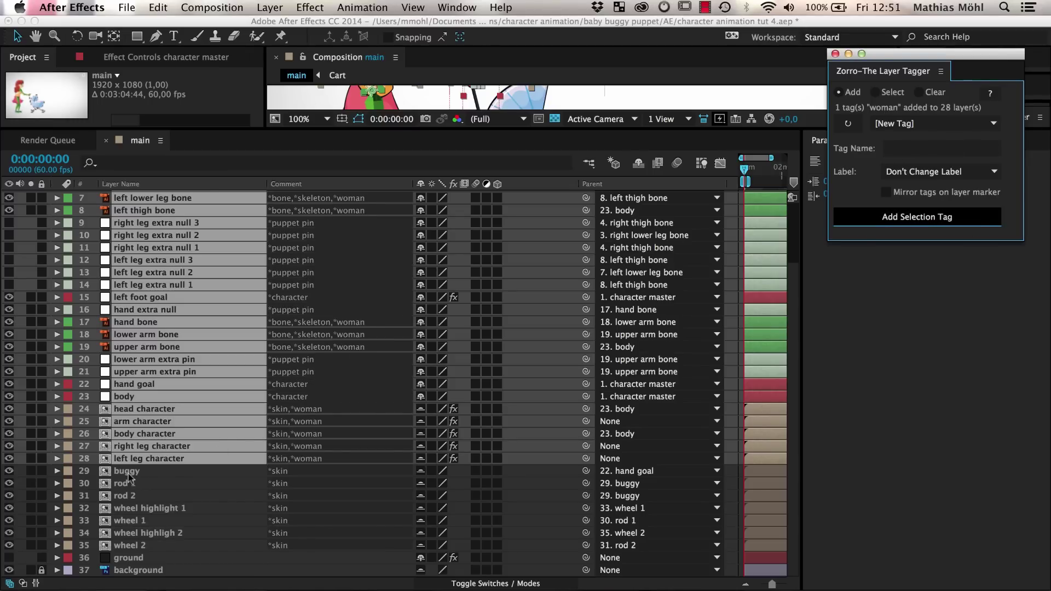
Step: Tag the buggy, rod and wheel layers as 'baby buggy'
{"action": "left_click", "coordinate": [127, 474]}
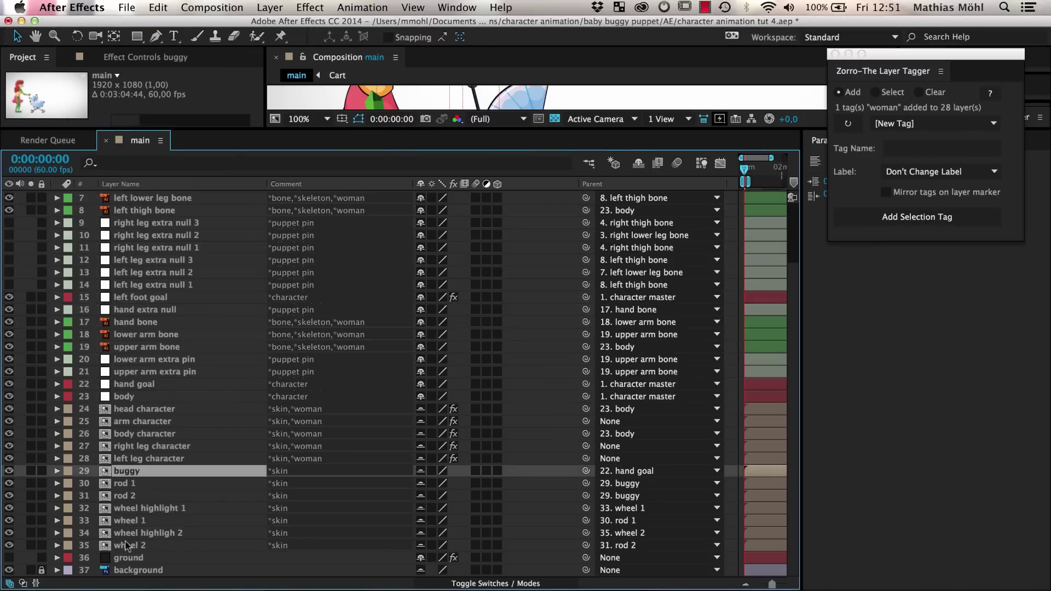
{"action": "left_click", "coordinate": [128, 545], "text": "shift"}
{"action": "left_click", "coordinate": [898, 149]}
{"action": "type", "text": "baby buggy"}
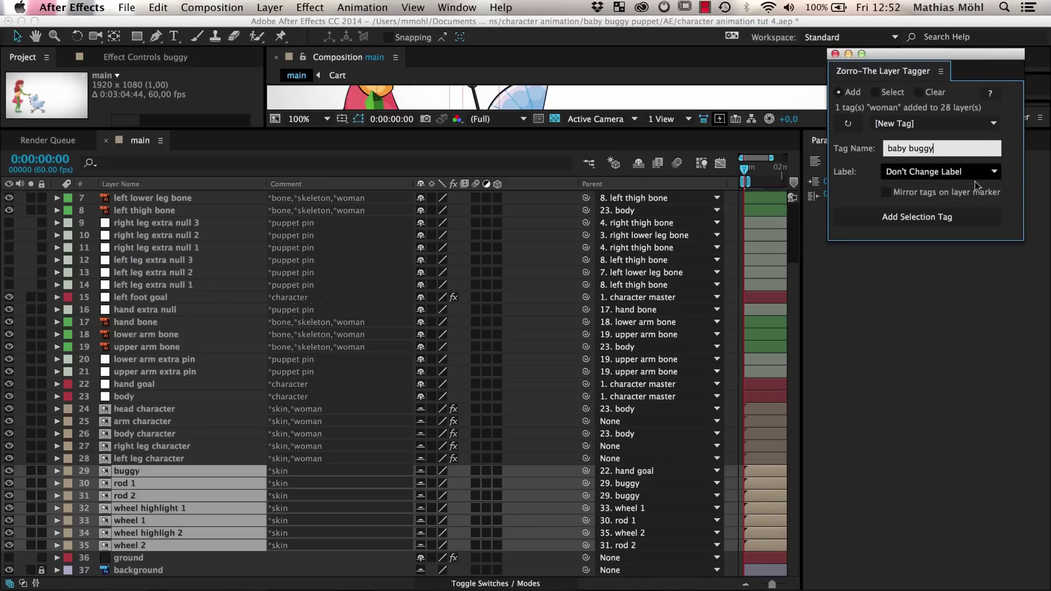
{"action": "left_click", "coordinate": [963, 220]}
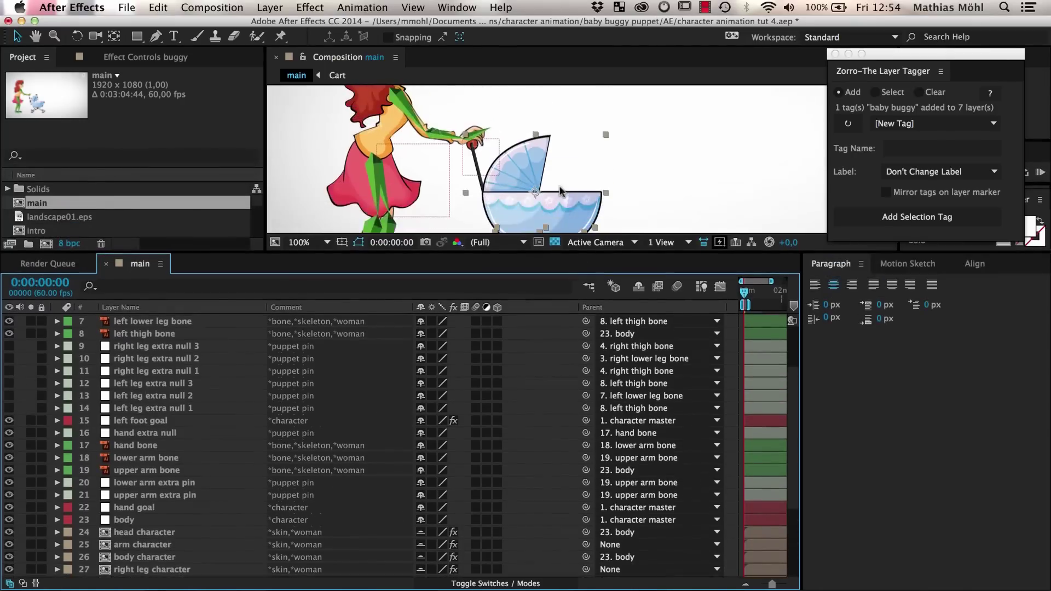
{"action": "scroll", "coordinate": [559, 191], "scroll_direction": "down", "scroll_amount": 2}
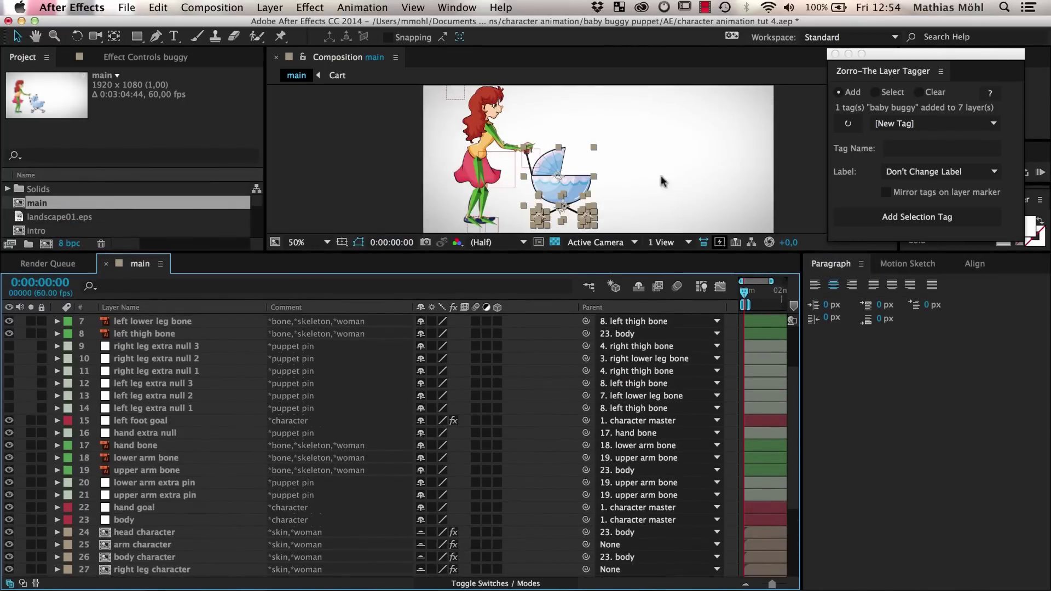
Step: Select the skeleton-tagged layers and isolate them in the timeline with Timeline (Shy)
{"action": "left_click", "coordinate": [874, 92]}
{"action": "left_click", "coordinate": [888, 129]}
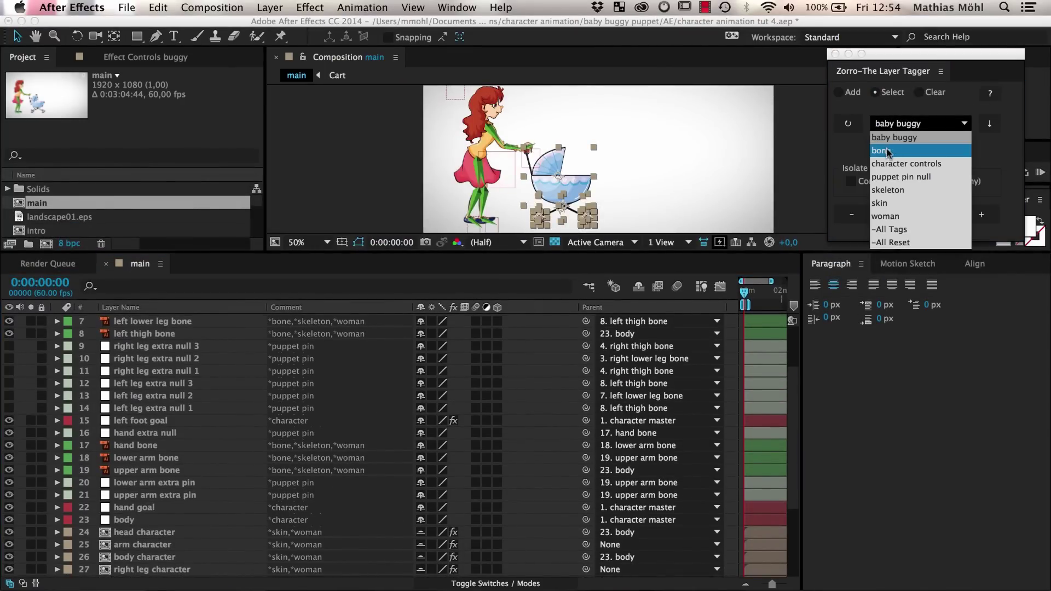
{"action": "left_click", "coordinate": [887, 198]}
{"action": "left_click", "coordinate": [901, 214]}
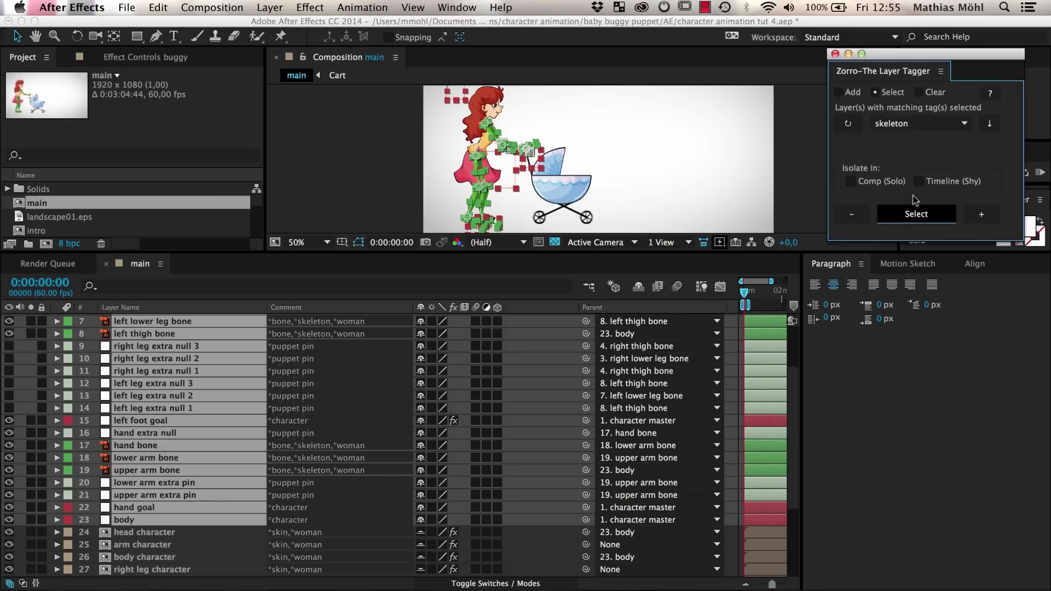
{"action": "left_click", "coordinate": [918, 181]}
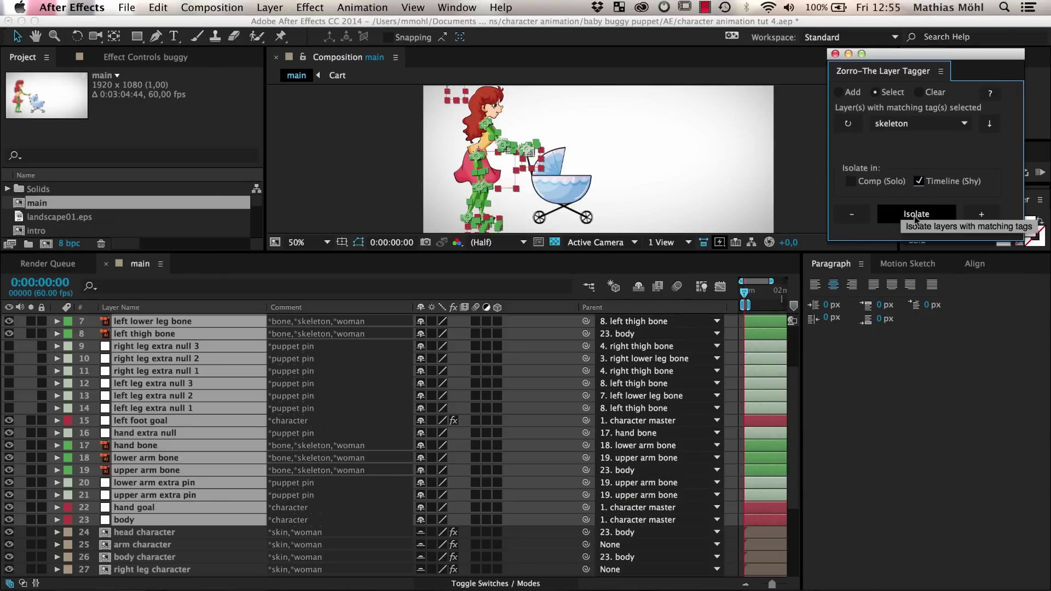
{"action": "left_click", "coordinate": [916, 214]}
Step: Solo the skeleton layers in the composition with Comp (Solo) enabled
{"action": "mouse_move", "coordinate": [284, 263]}
{"action": "left_mouse_down"}
{"action": "mouse_move", "coordinate": [294, 117]}
{"action": "mouse_move", "coordinate": [280, 280]}
{"action": "left_mouse_up"}
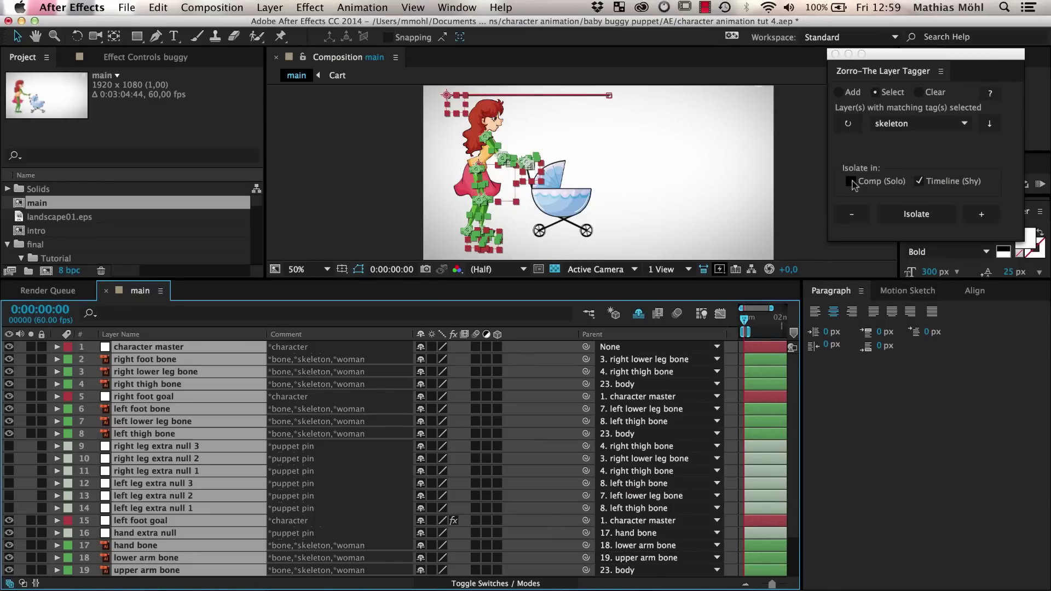
{"action": "left_click", "coordinate": [852, 184]}
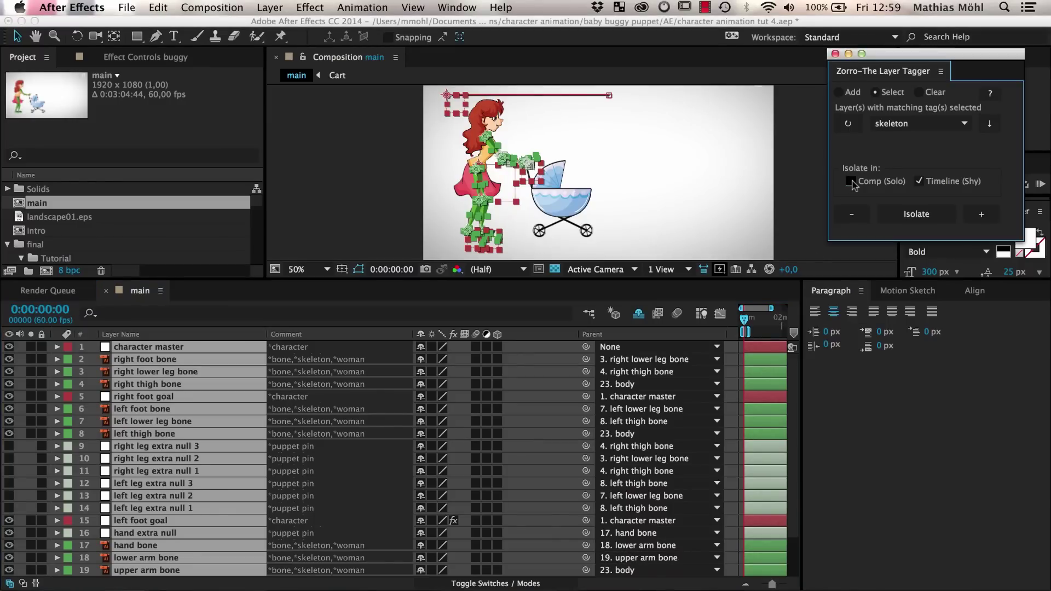
{"action": "left_click", "coordinate": [852, 183]}
{"action": "left_click", "coordinate": [909, 214]}
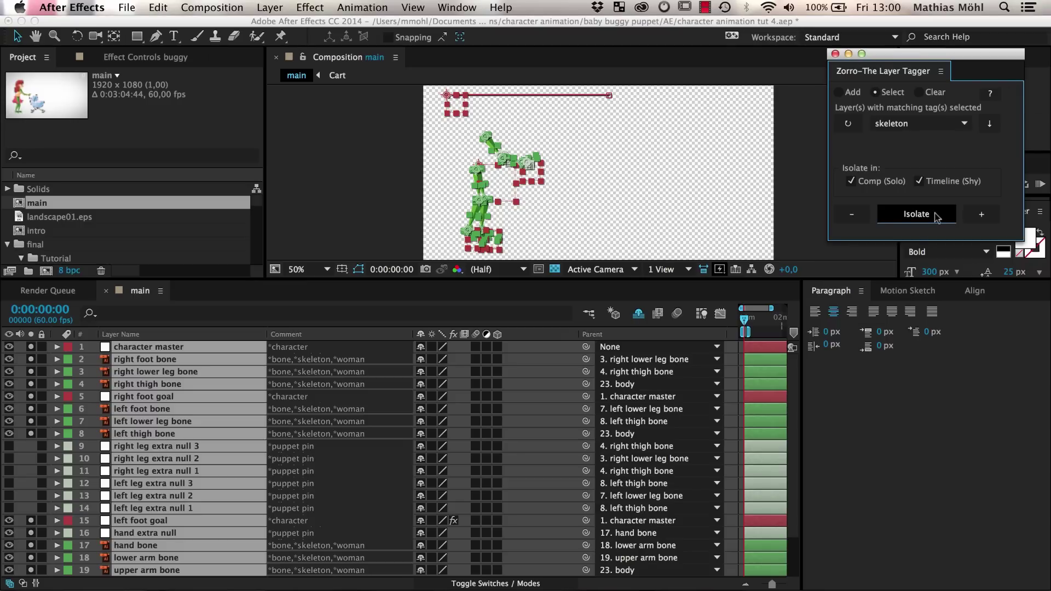
{"action": "left_click", "coordinate": [964, 124]}
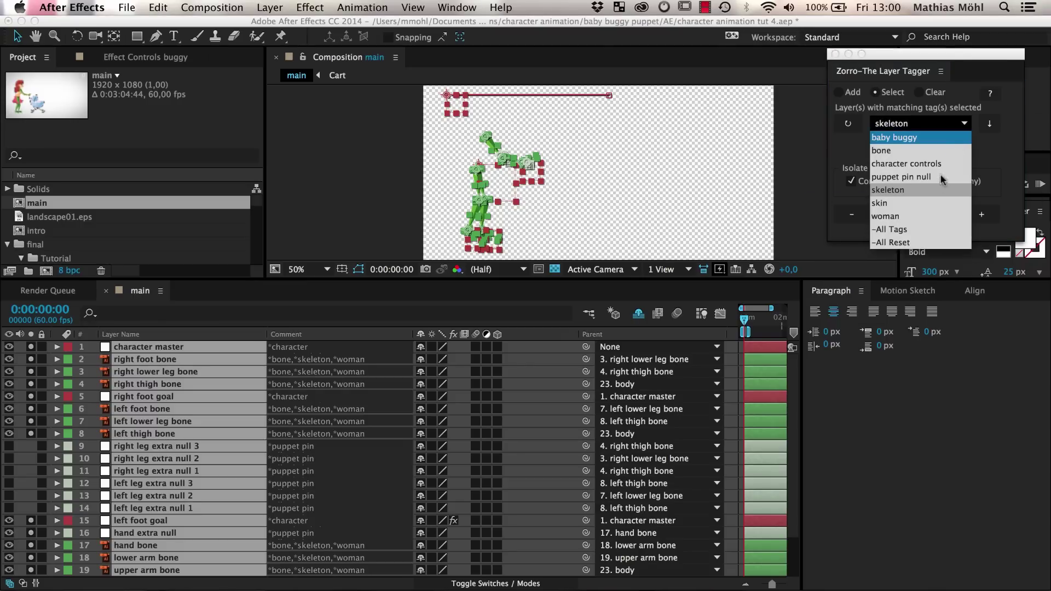
Step: Clear the skeleton isolation by resetting all tag selections and isolations with -All Reset
{"action": "left_click", "coordinate": [915, 242]}
{"action": "left_click", "coordinate": [917, 215]}
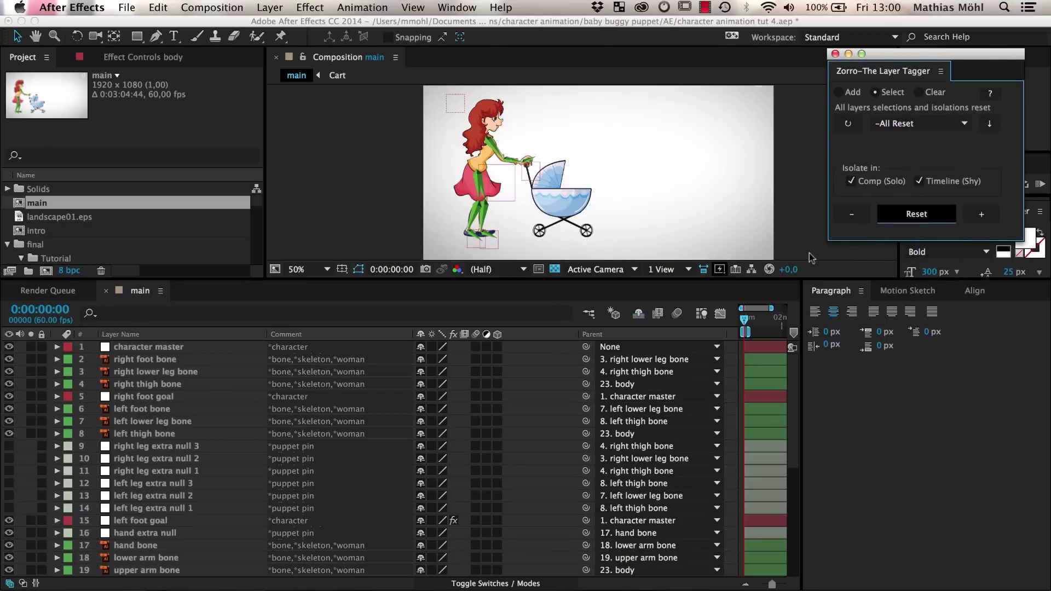
{"action": "left_click_drag", "start_coordinate": [519, 280], "coordinate": [450, 344]}
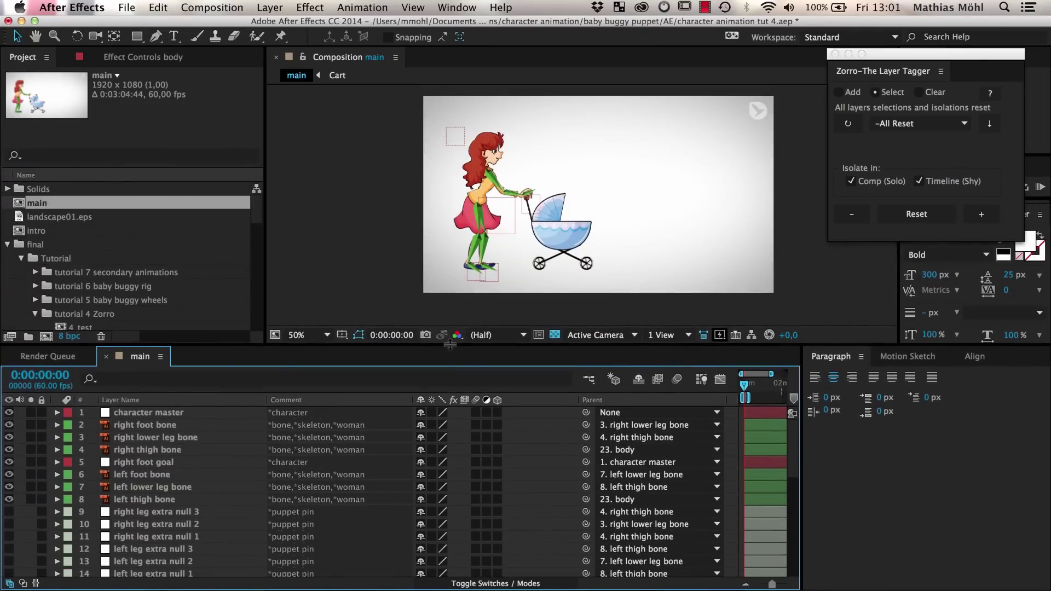
Step: Isolate the layers tagged skin
{"action": "left_click", "coordinate": [930, 124]}
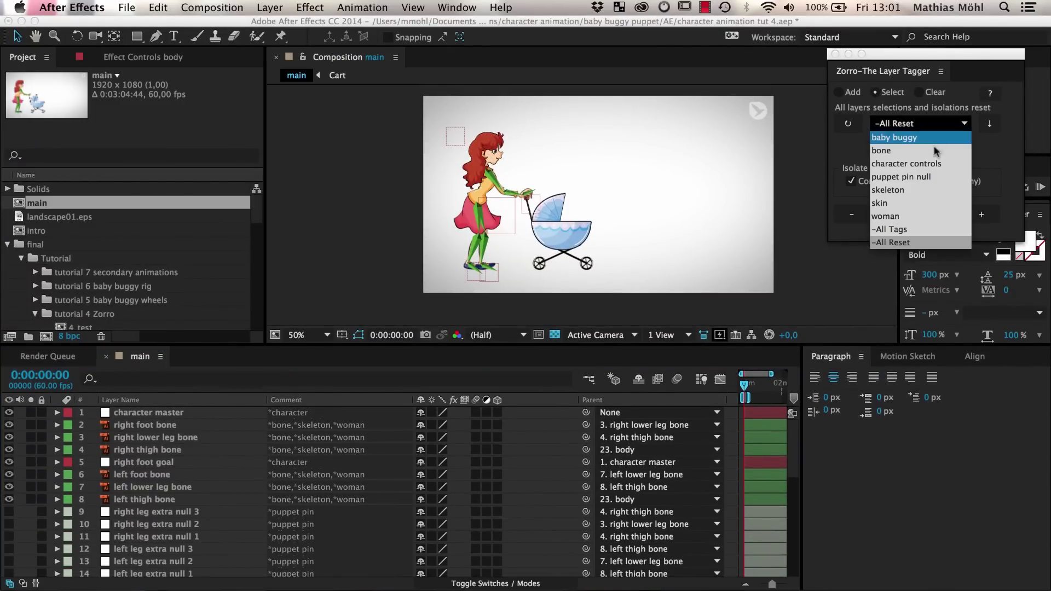
{"action": "left_click", "coordinate": [904, 203]}
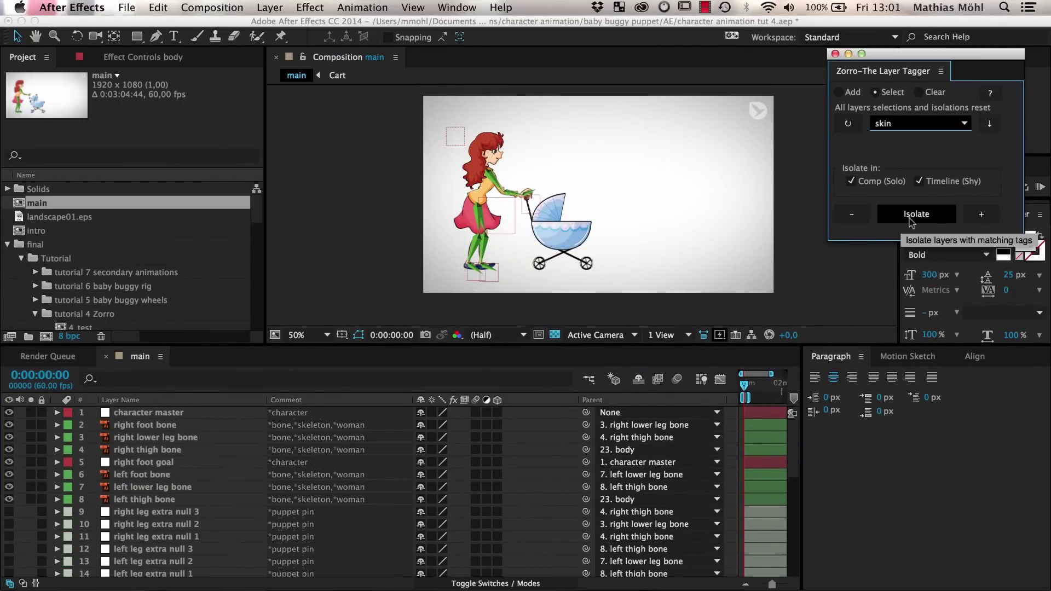
{"action": "left_click", "coordinate": [911, 216]}
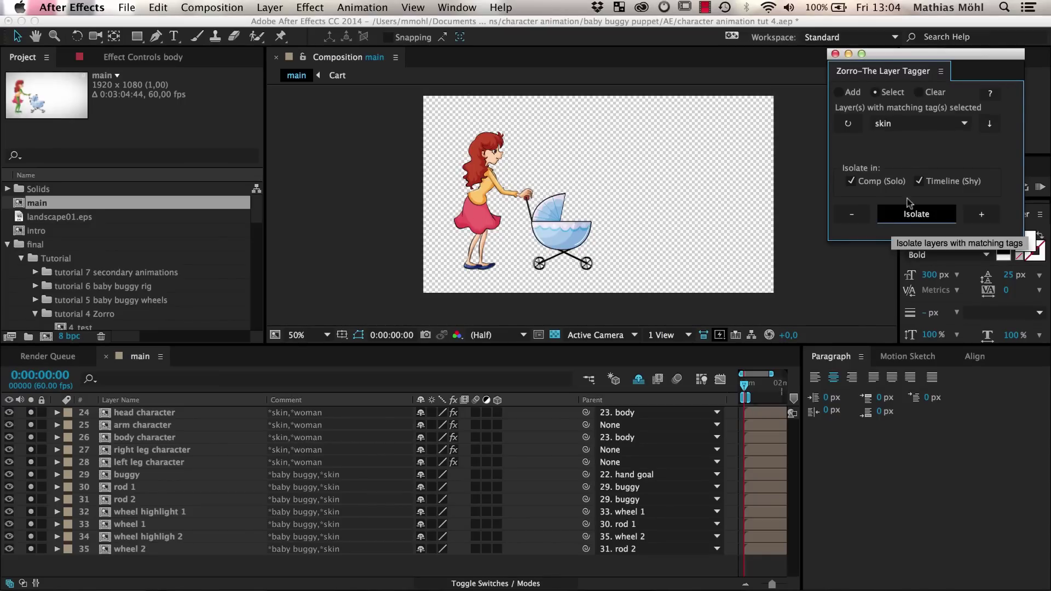
Step: Add an 'and woman' condition so only layers tagged both skin and woman stay isolated
{"action": "left_click", "coordinate": [990, 125]}
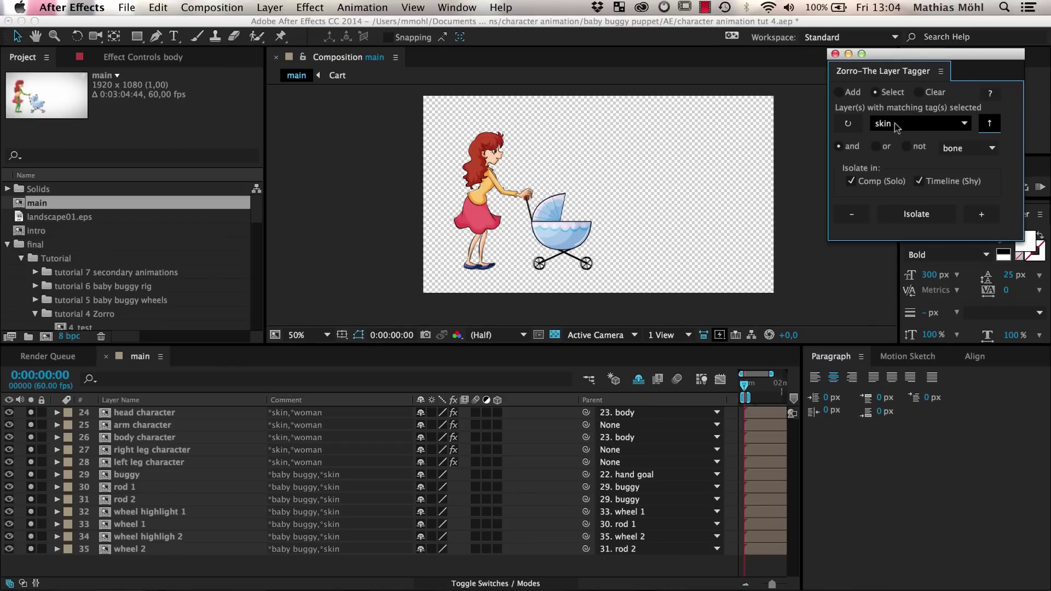
{"action": "left_click", "coordinate": [956, 148]}
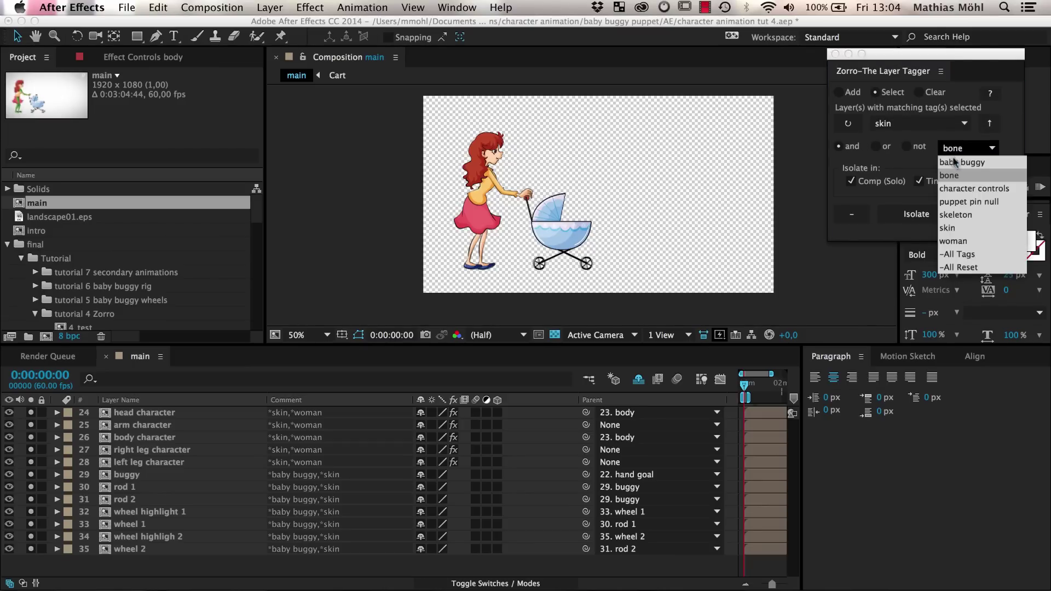
{"action": "left_click", "coordinate": [953, 241]}
{"action": "left_click", "coordinate": [918, 215]}
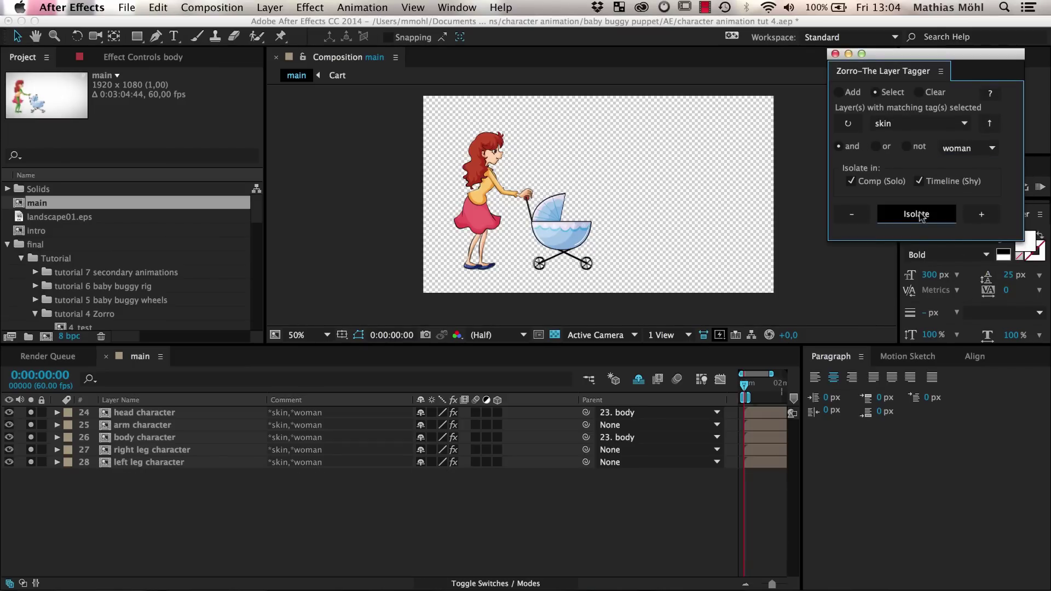